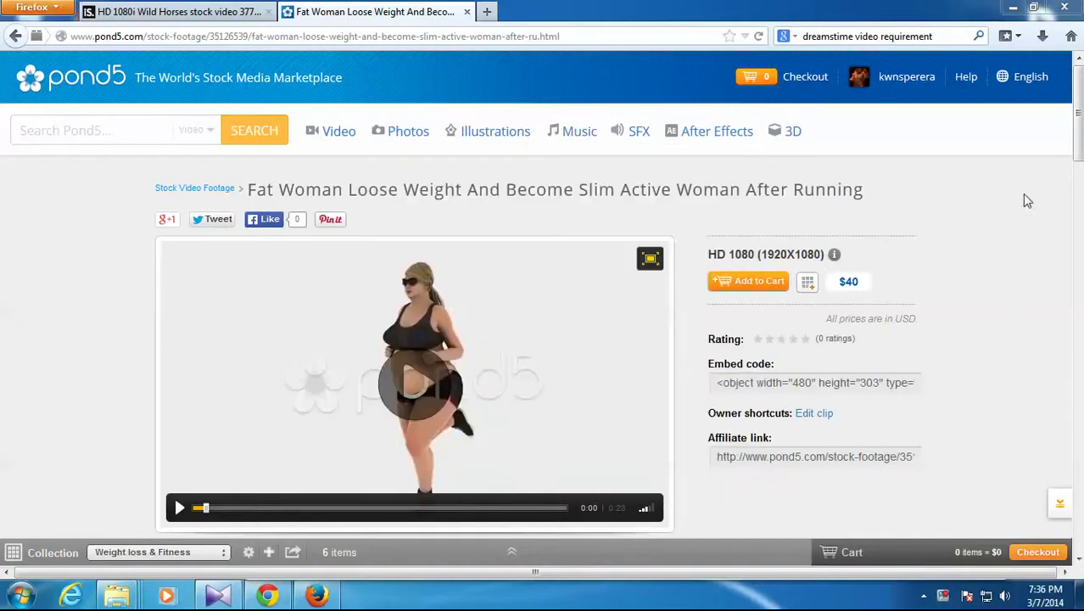
# - Switch to the 'HD 1080i Wild Horses' iStock clip page in Firefox
pyautogui.scroll(-1, 1034, 161)
pyautogui.scroll(1, 1018, 142)
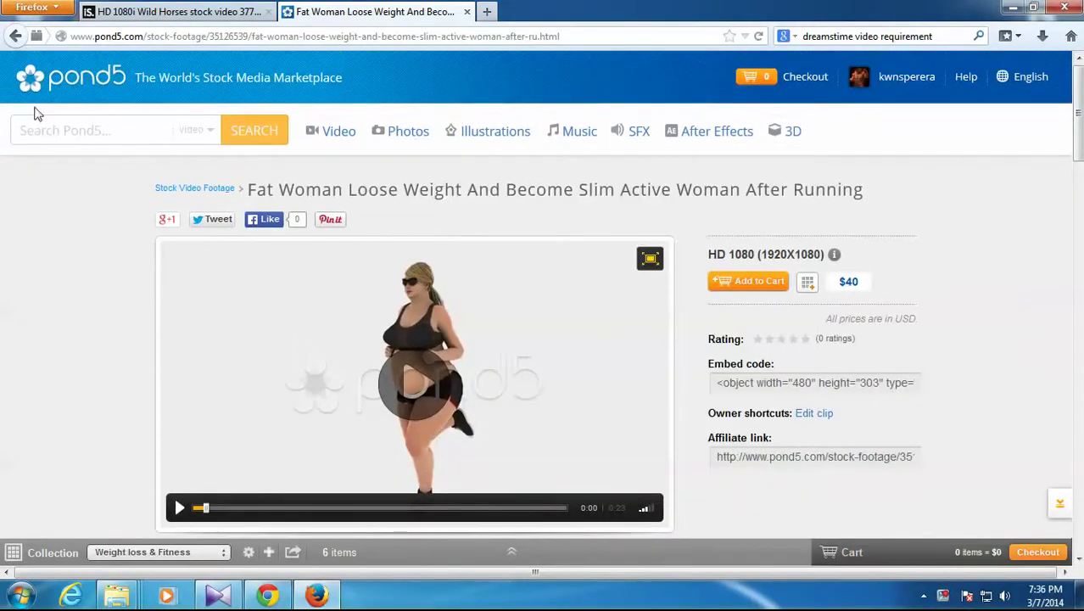
pyautogui.click(250, 13)
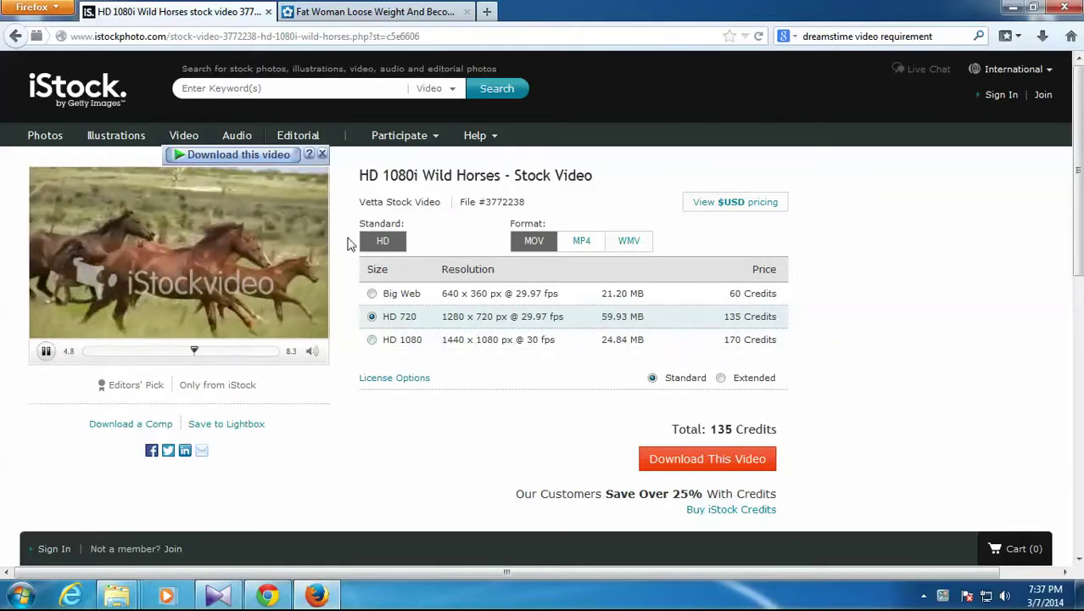
# - Return to the Pond5 'Fat Woman Loose Weight' clip page and start its preview playing
pyautogui.click(365, 11)
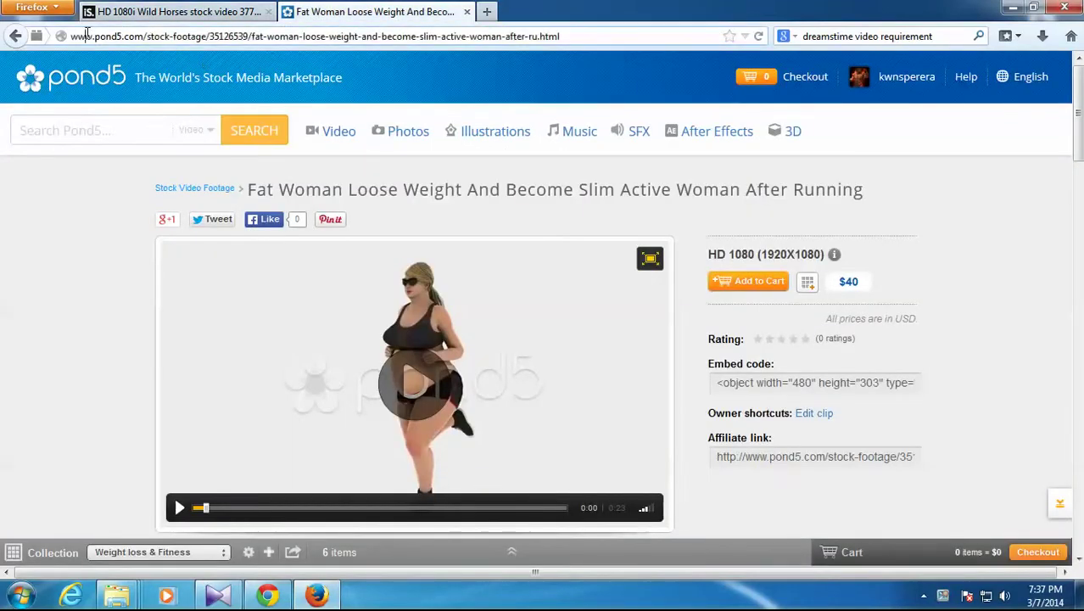
pyautogui.moveTo(87, 34); pyautogui.dragTo(136, 36)
pyautogui.click(145, 36)
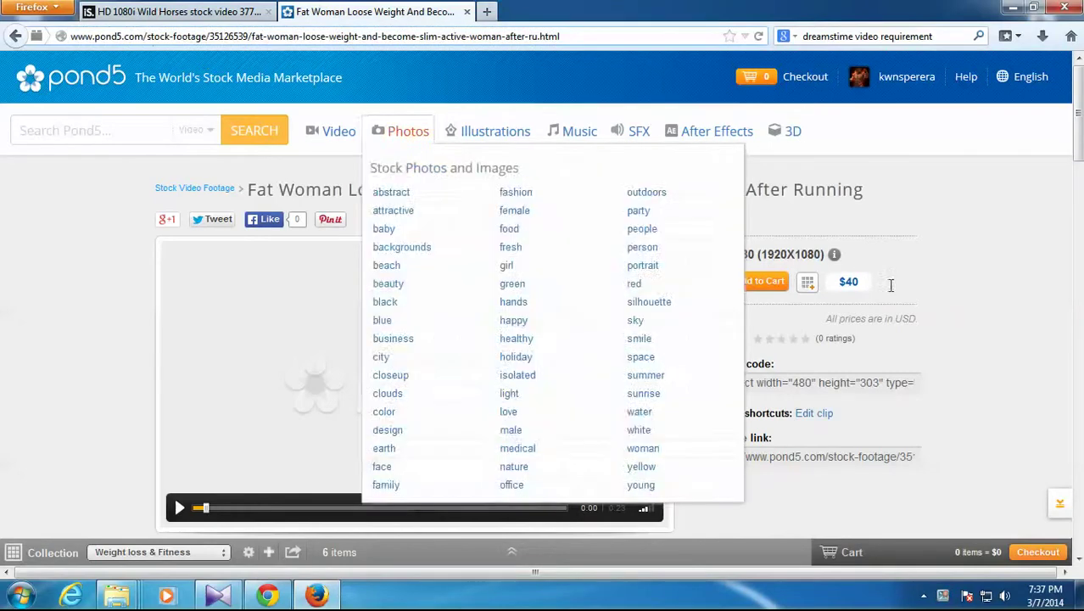
pyautogui.scroll(-3, 1073, 191)
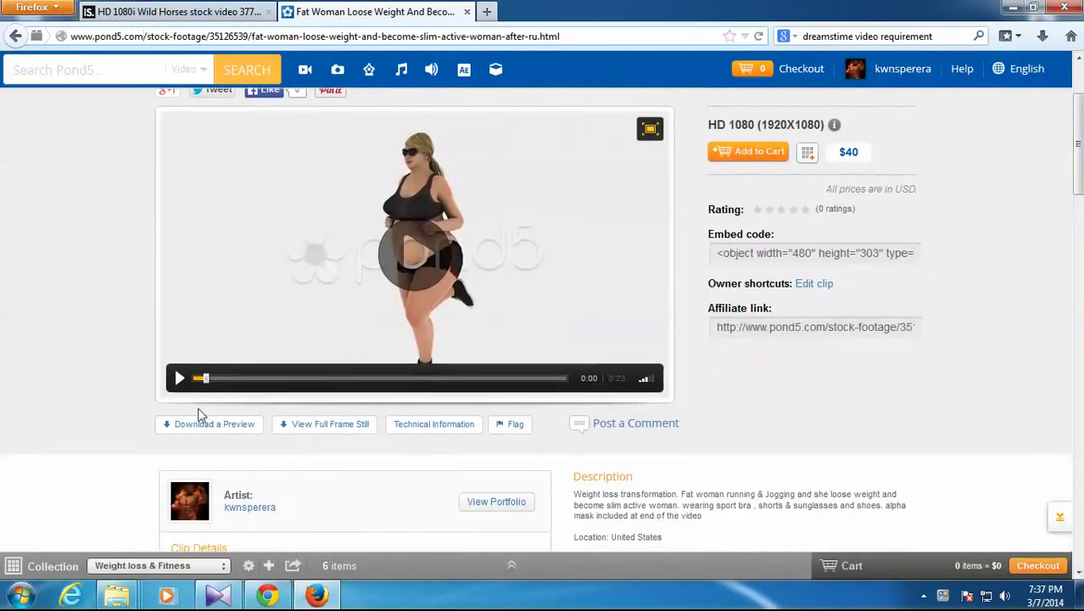
pyautogui.click(178, 379)
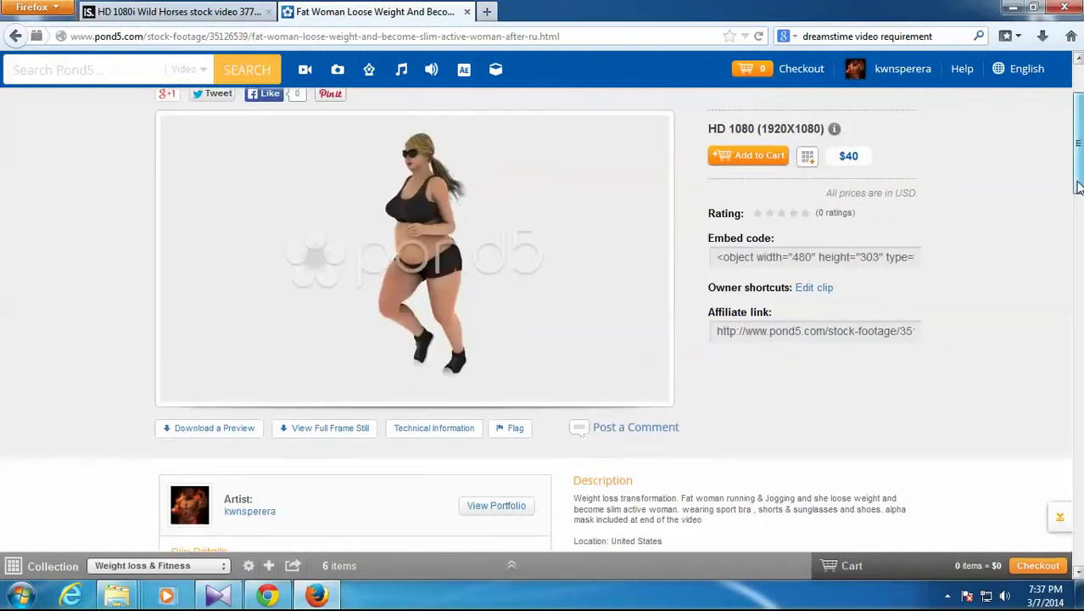
pyautogui.moveTo(1077, 187); pyautogui.dragTo(1079, 187)
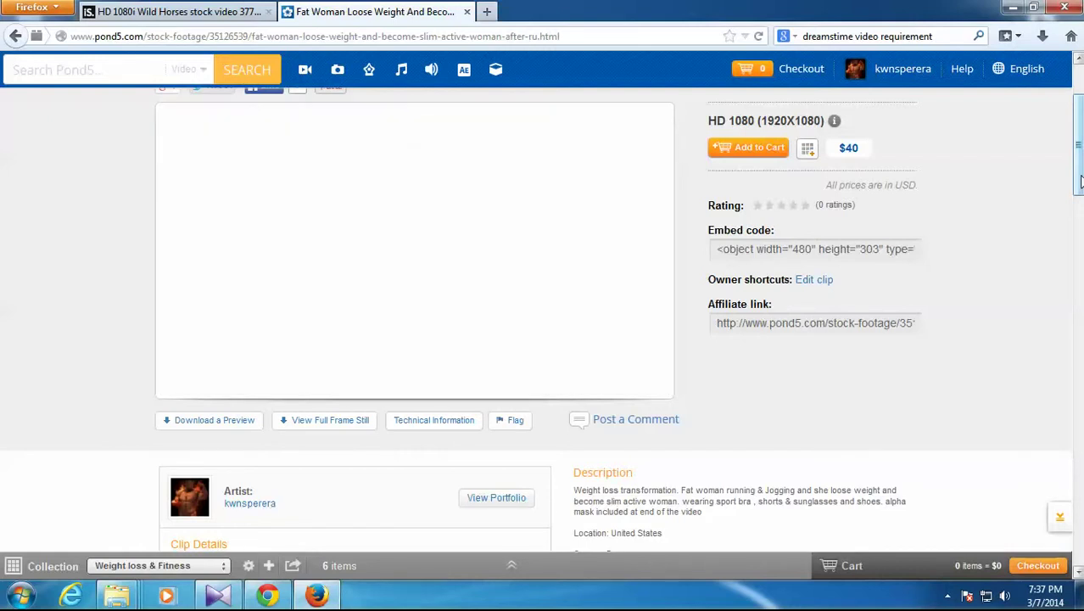
pyautogui.click(434, 422)
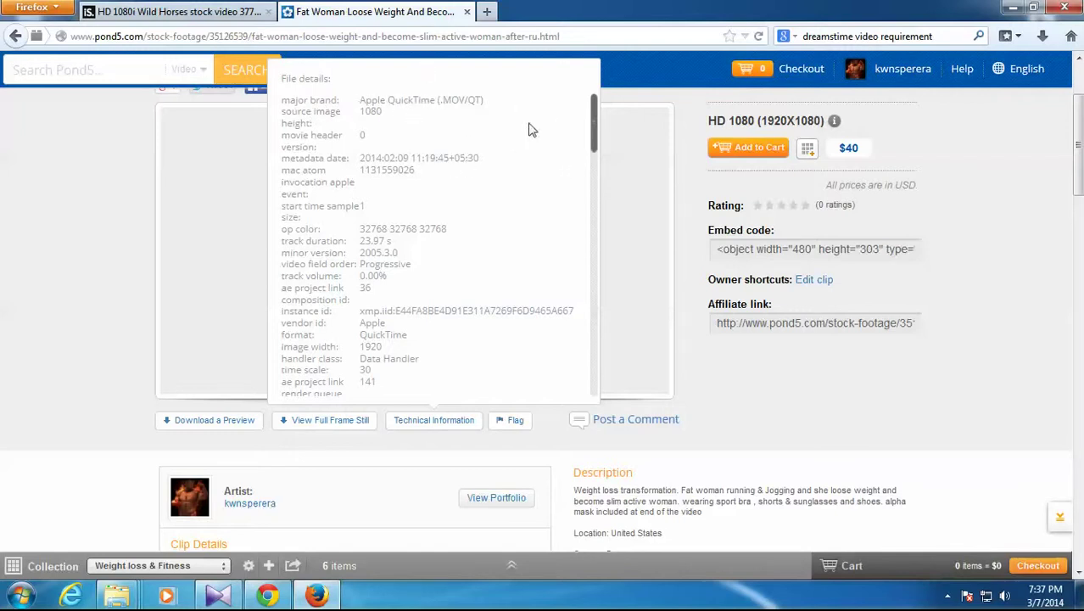
pyautogui.moveTo(592, 125); pyautogui.dragTo(592, 169)
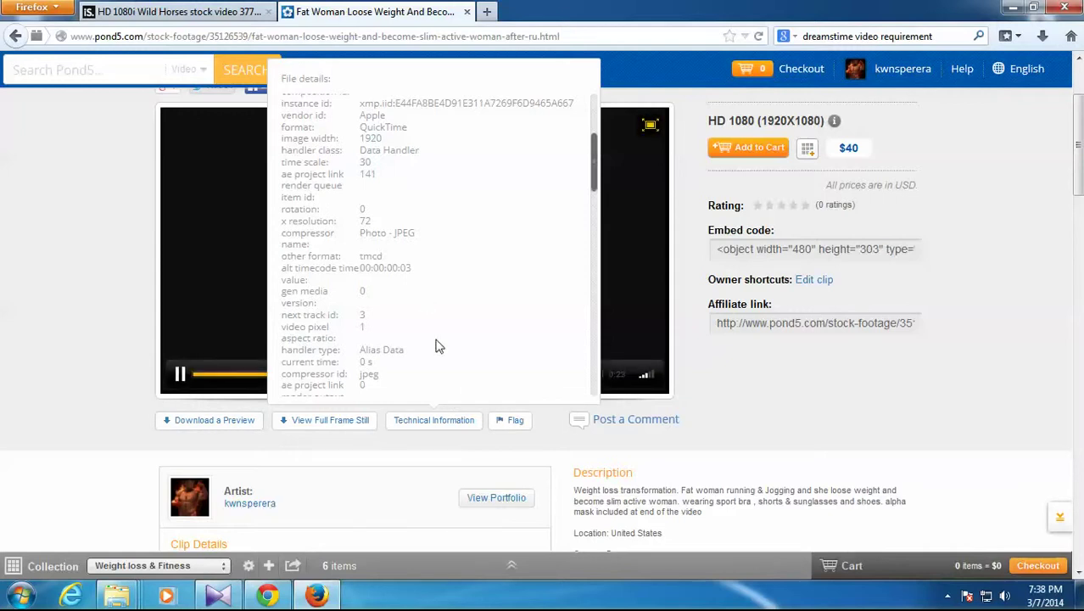
pyautogui.click(438, 421)
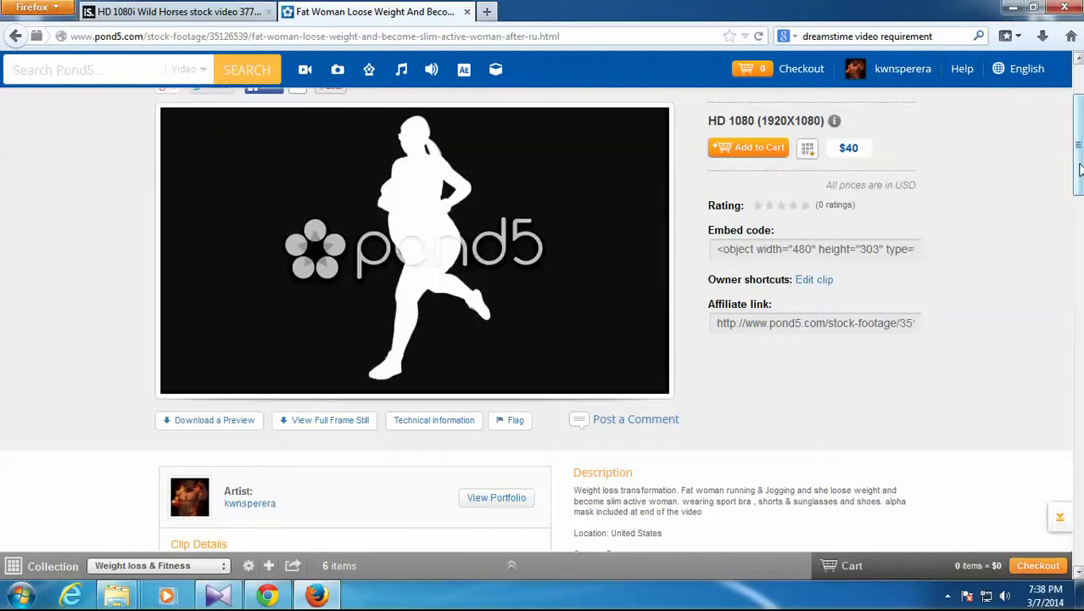
# - Scroll the Pond5 clip page while its preview loops through the alpha-mask portion
pyautogui.moveTo(1079, 170); pyautogui.dragTo(1078, 157)
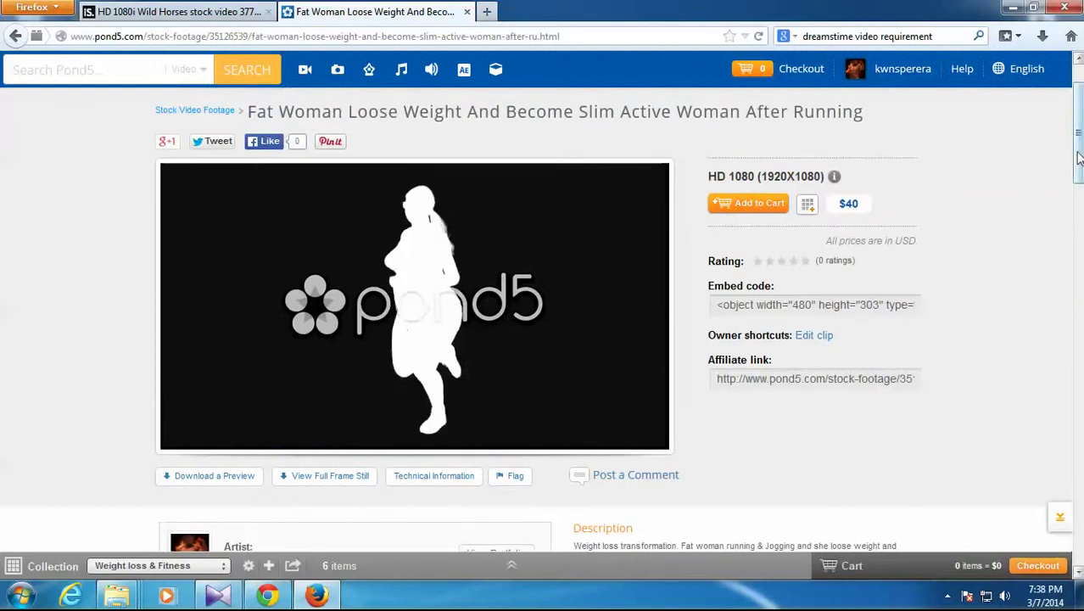
pyautogui.scroll(-1, 1080, 149)
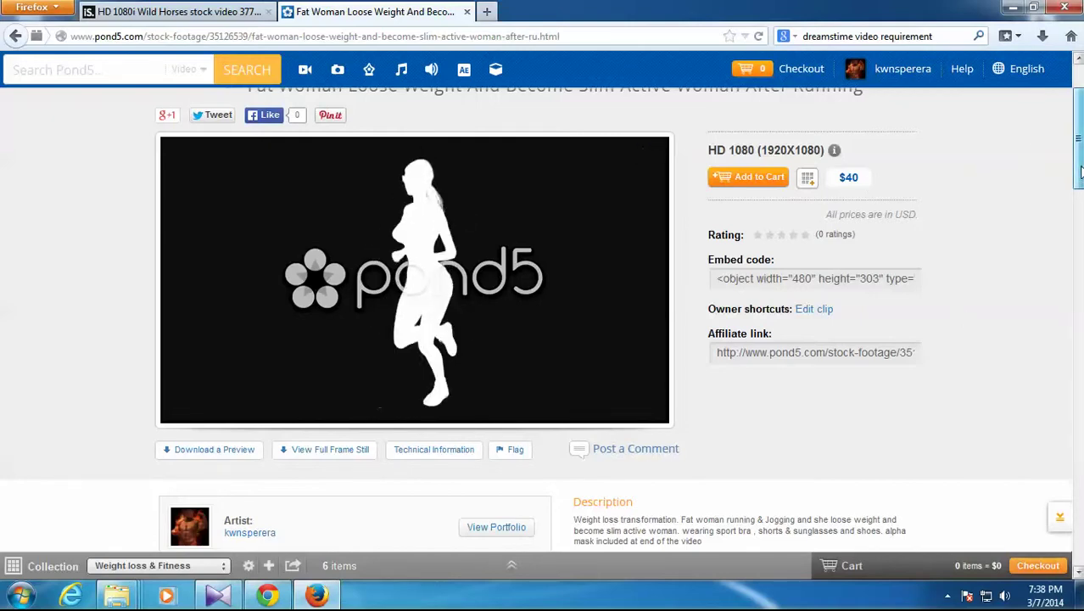
pyautogui.moveTo(1080, 172); pyautogui.dragTo(1078, 163)
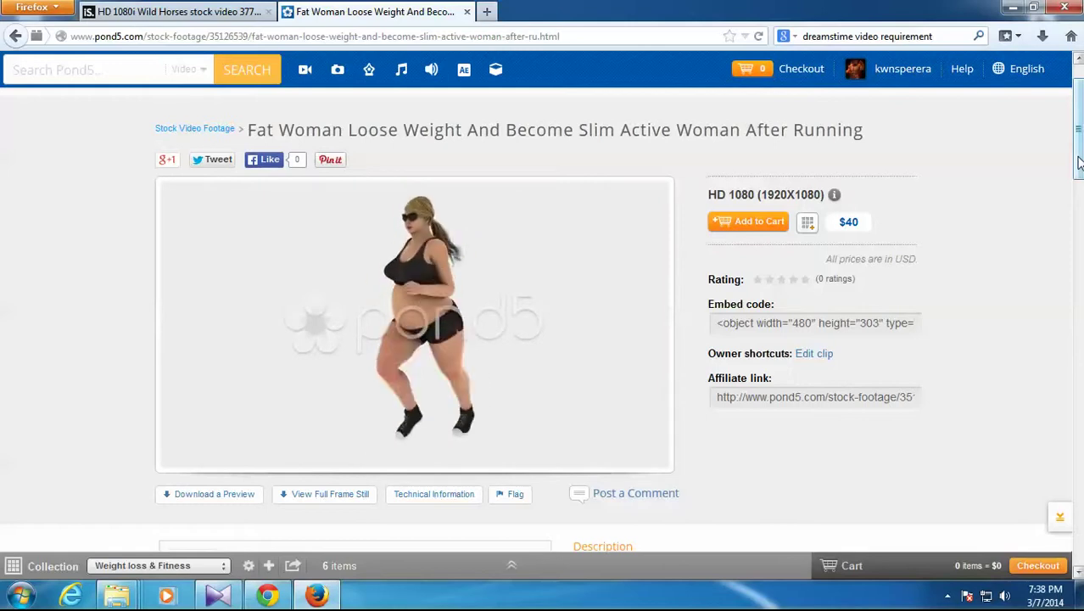
pyautogui.click(1012, 6)
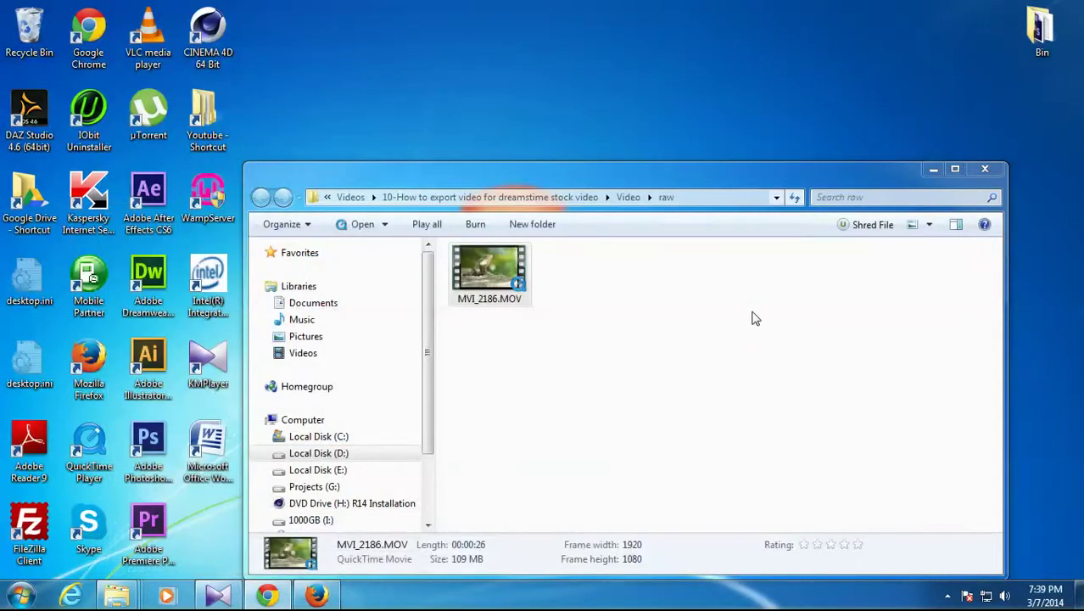
pyautogui.moveTo(721, 203); pyautogui.dragTo(716, 150)
pyautogui.rightClick(682, 269)
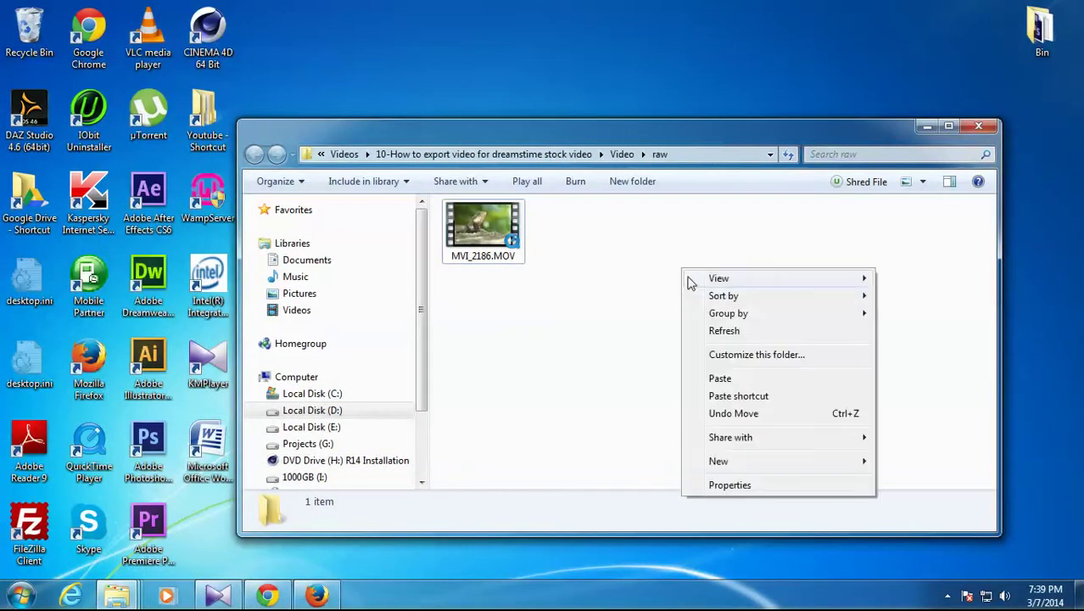
pyautogui.click(723, 332)
pyautogui.click(502, 237)
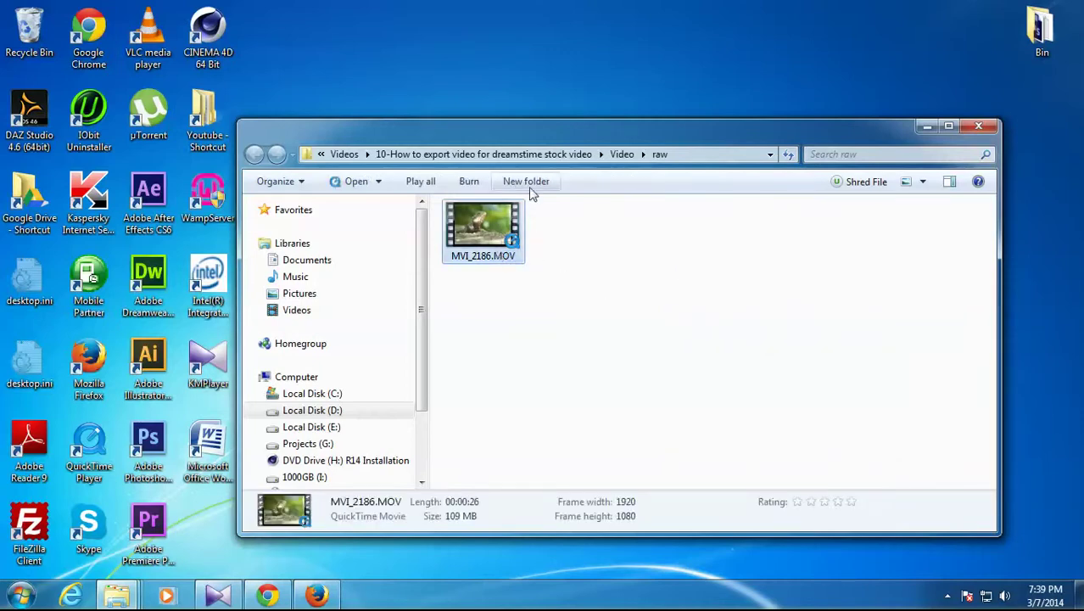
pyautogui.moveTo(559, 135); pyautogui.dragTo(584, 169)
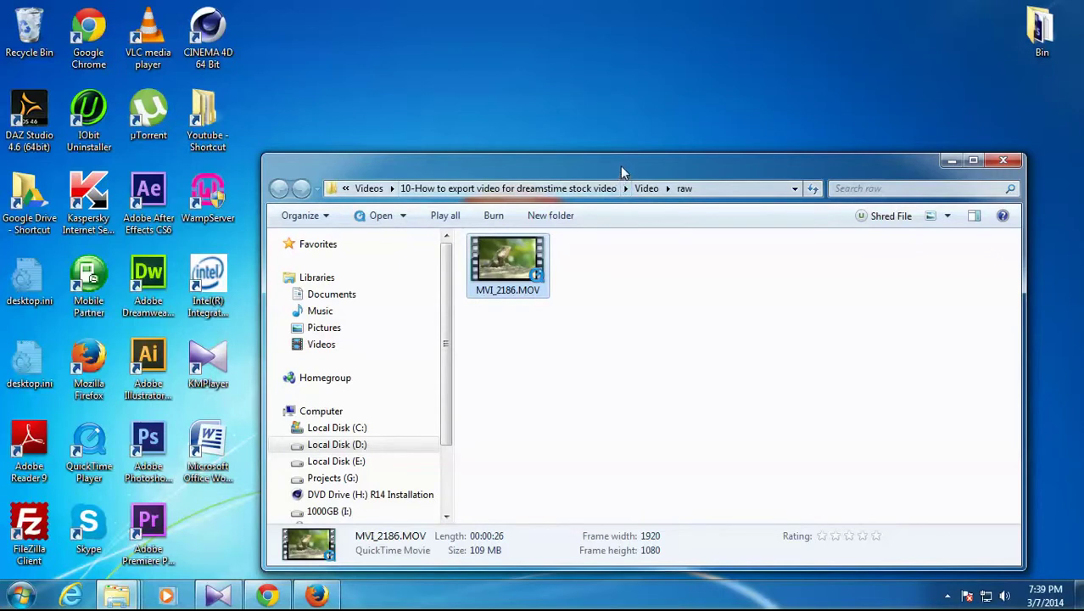
pyautogui.moveTo(606, 165); pyautogui.dragTo(606, 142)
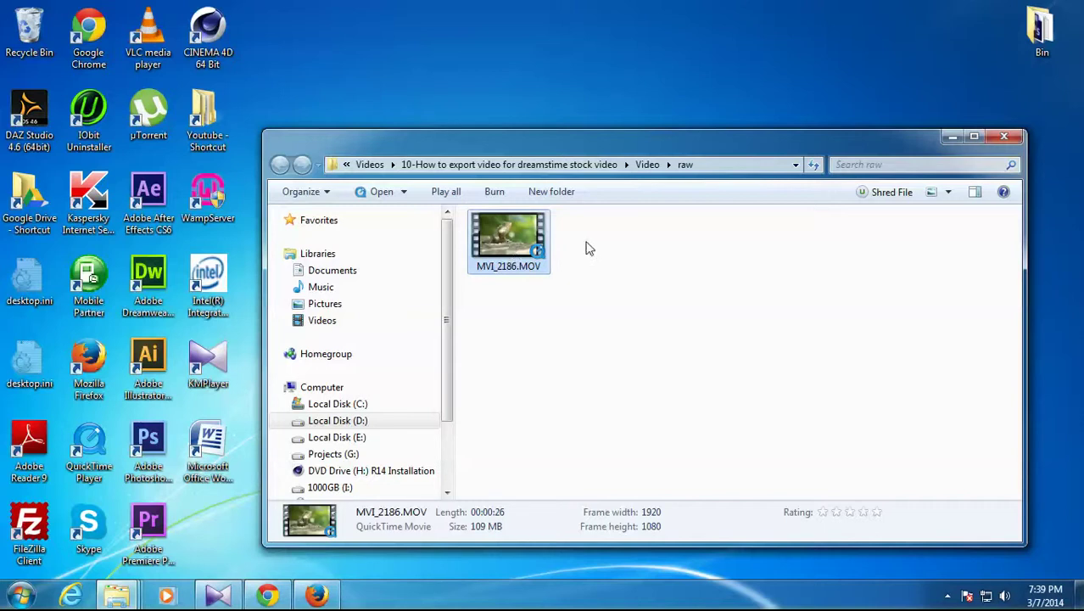
pyautogui.click(562, 229)
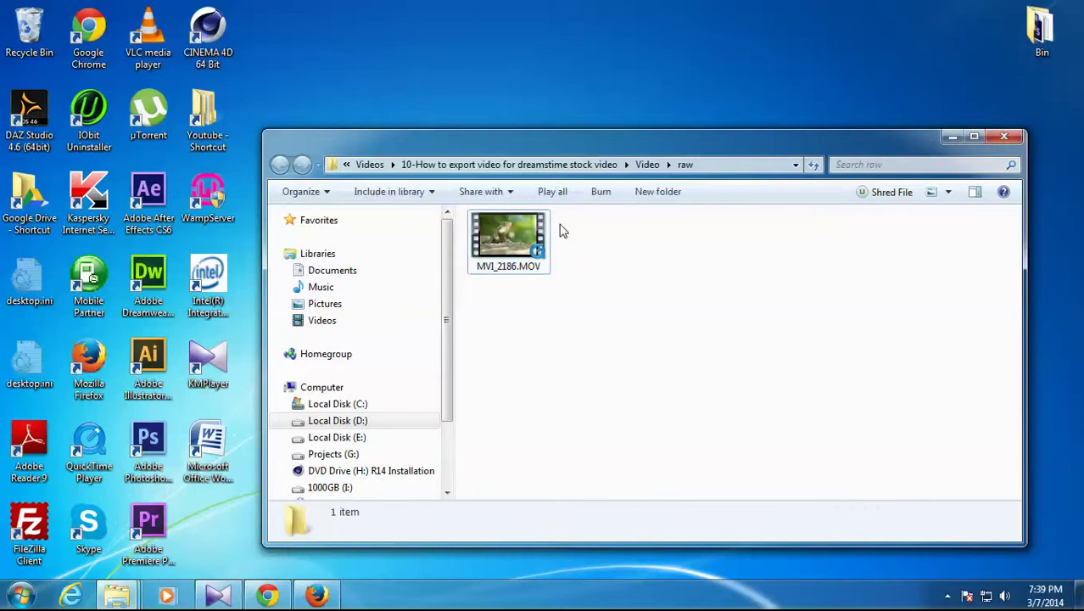
pyautogui.moveTo(545, 151); pyautogui.dragTo(530, 151)
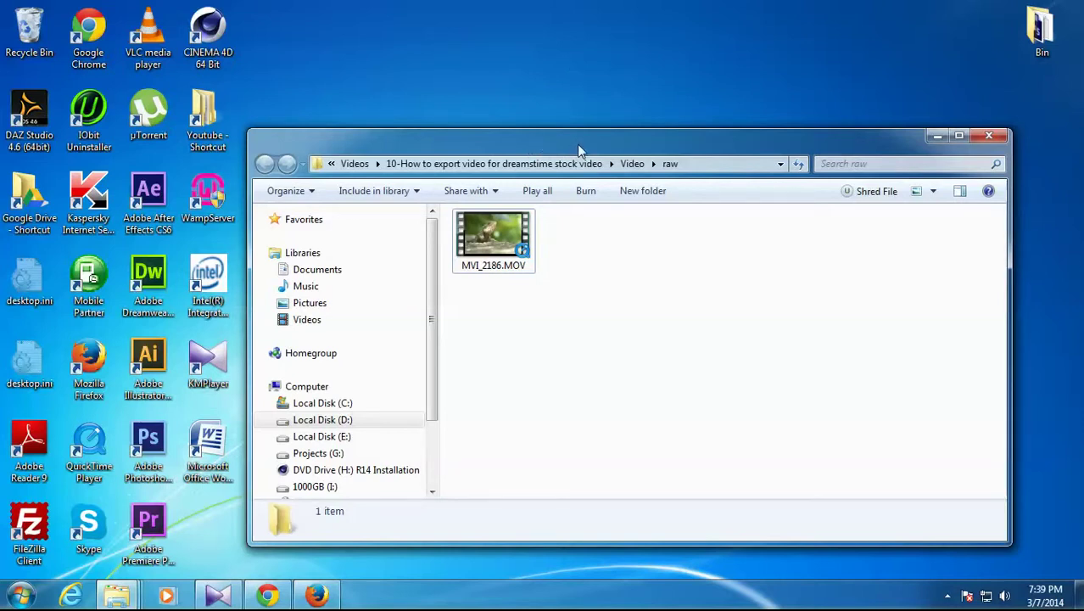
pyautogui.moveTo(577, 143); pyautogui.dragTo(597, 145)
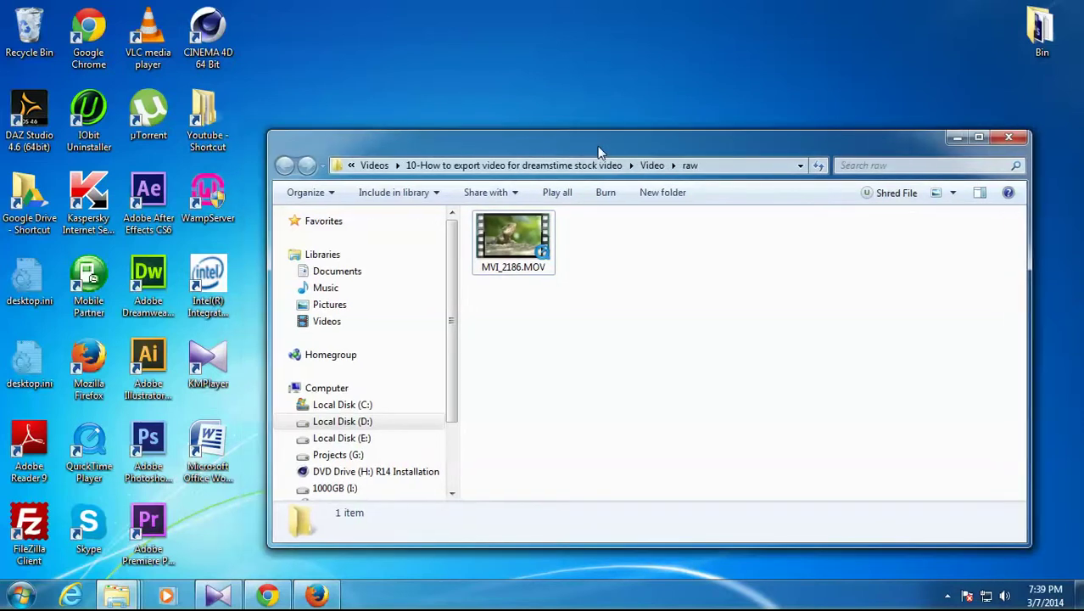
# - Launch After Effects CS6 and drag MVI_2186.MOV from the raw folder into the Project panel
pyautogui.doubleClick(149, 196)
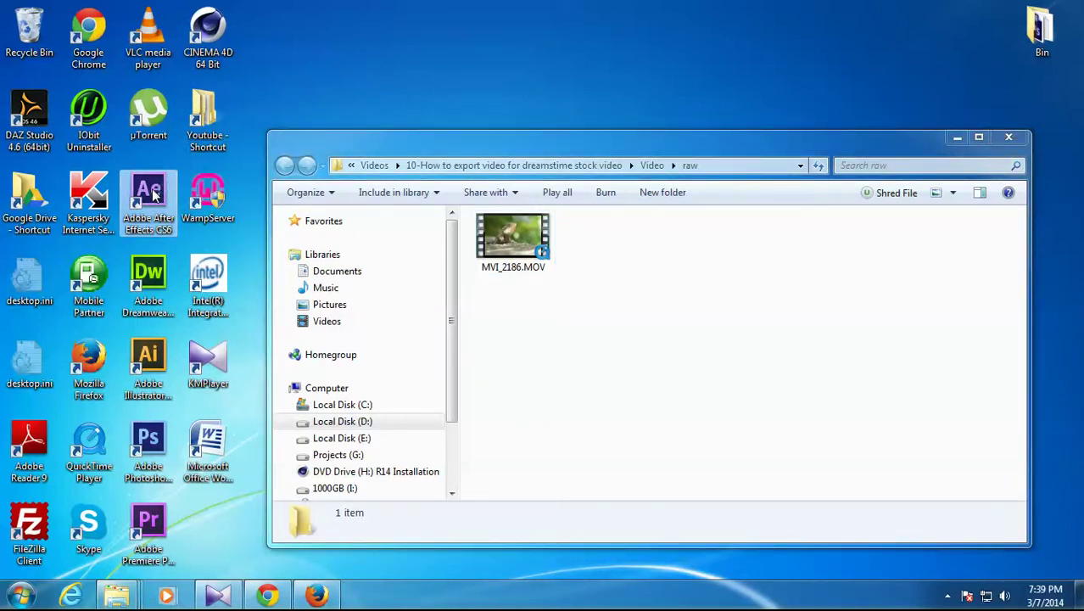
pyautogui.doubleClick(149, 197)
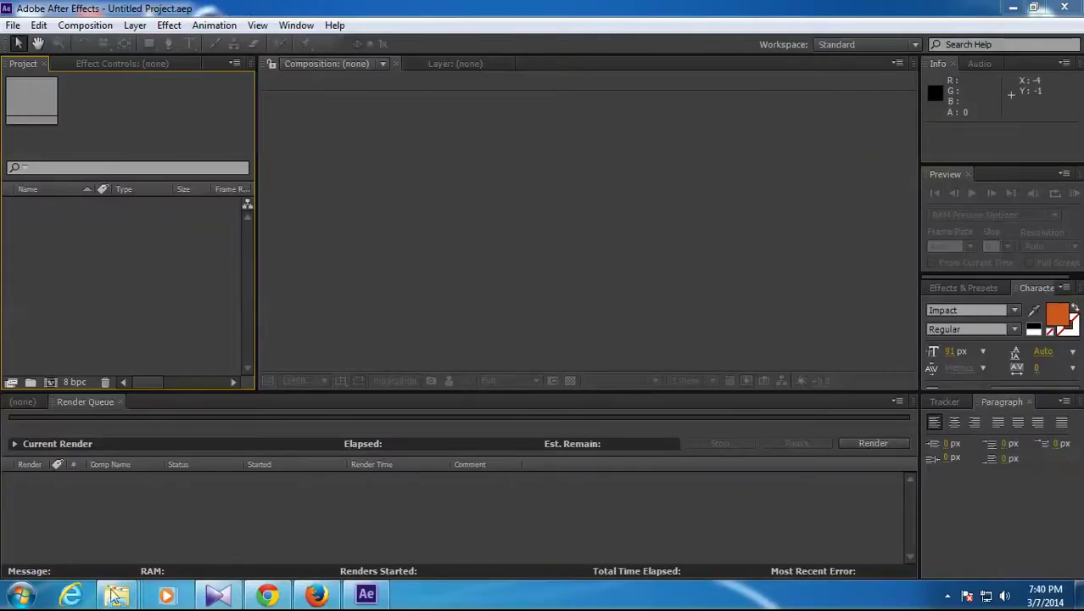
pyautogui.moveTo(116, 594)
pyautogui.click(768, 501)
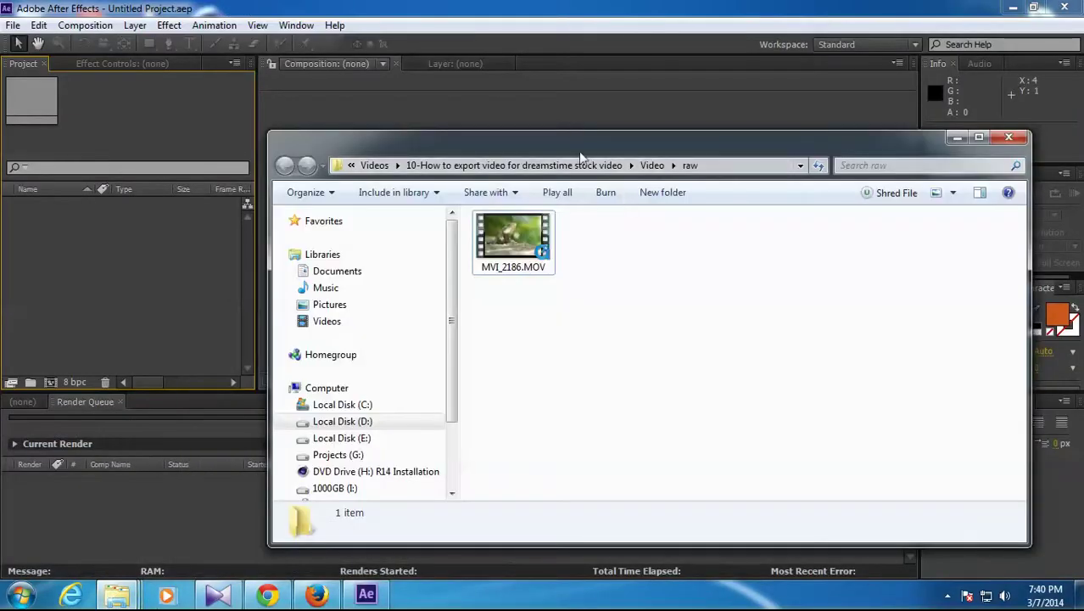
pyautogui.moveTo(626, 151)
pyautogui.mouseDown()
pyautogui.moveTo(614, 171)
pyautogui.moveTo(583, 138)
pyautogui.moveTo(608, 135)
pyautogui.moveTo(625, 185)
pyautogui.moveTo(623, 153)
pyautogui.mouseUp()
pyautogui.click(553, 250)
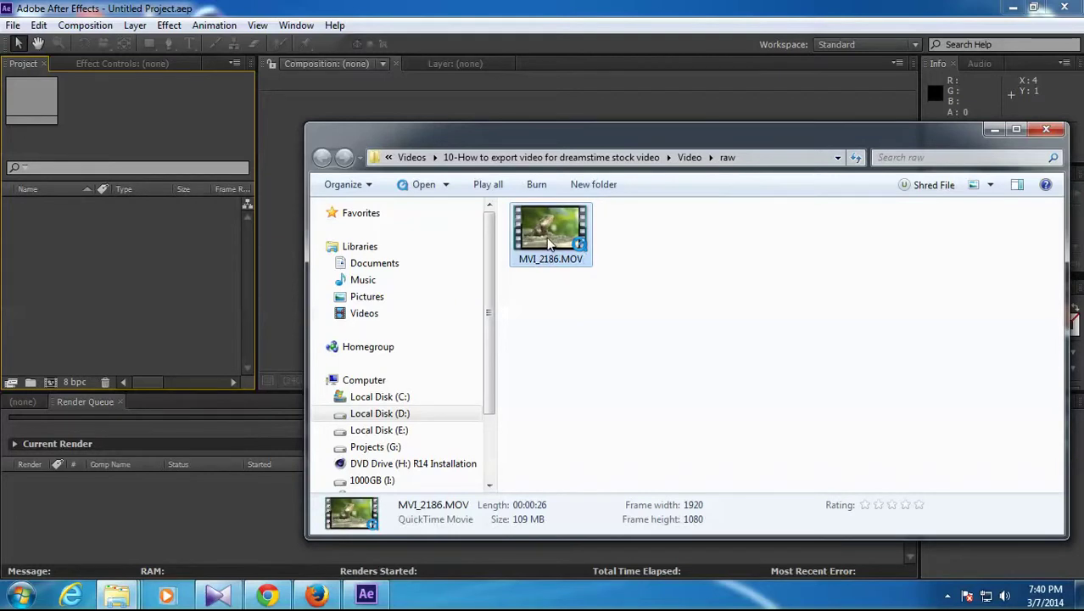
pyautogui.moveTo(548, 231); pyautogui.dragTo(124, 237)
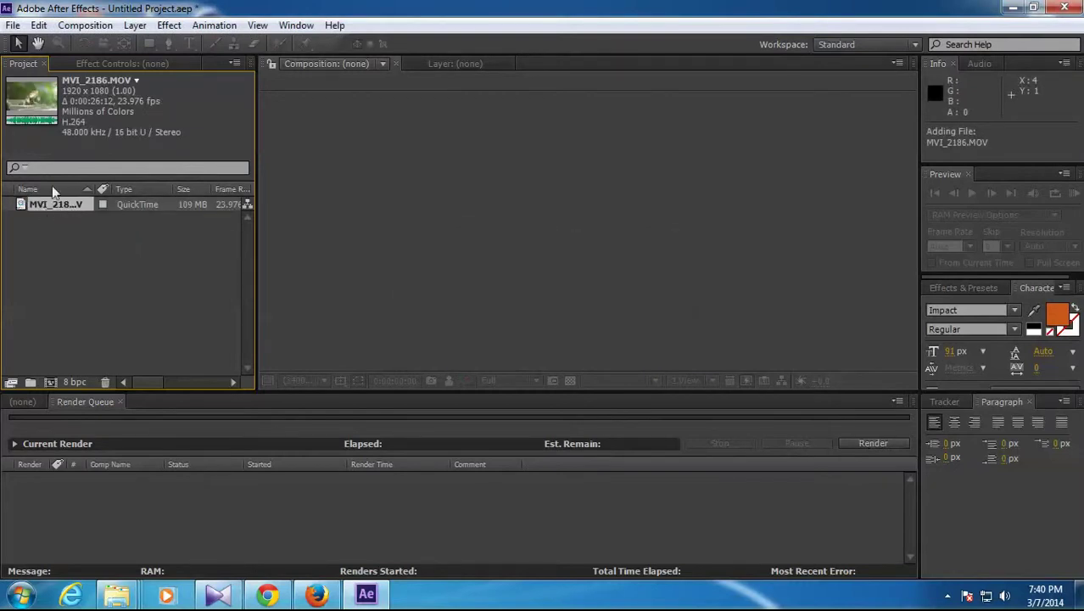
# - Create an MVI_2186 composition from the MVI_2186.MOV footage item
pyautogui.click(72, 224)
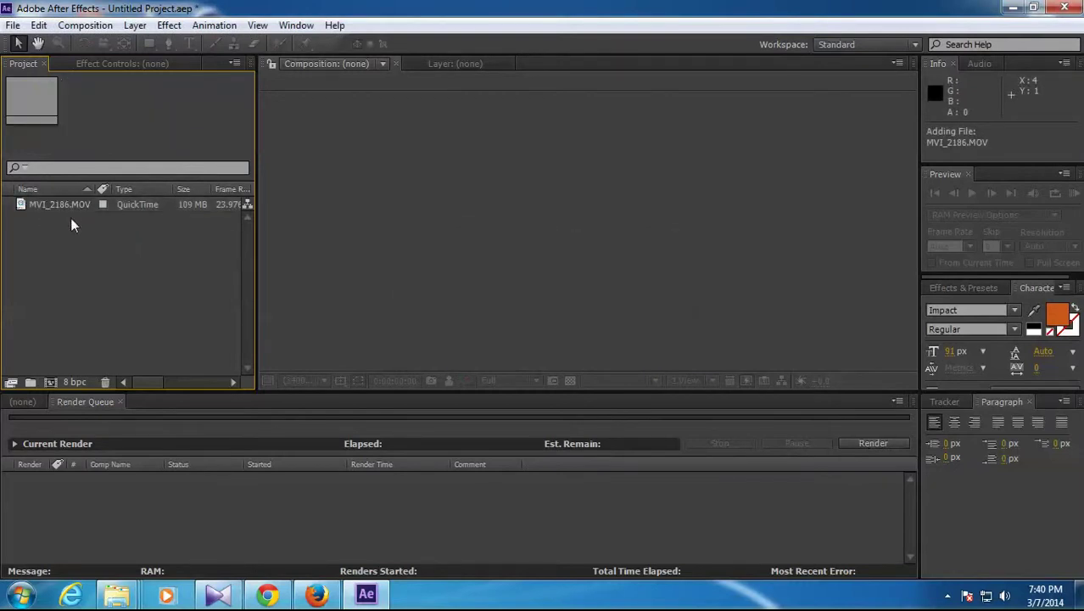
pyautogui.click(61, 204)
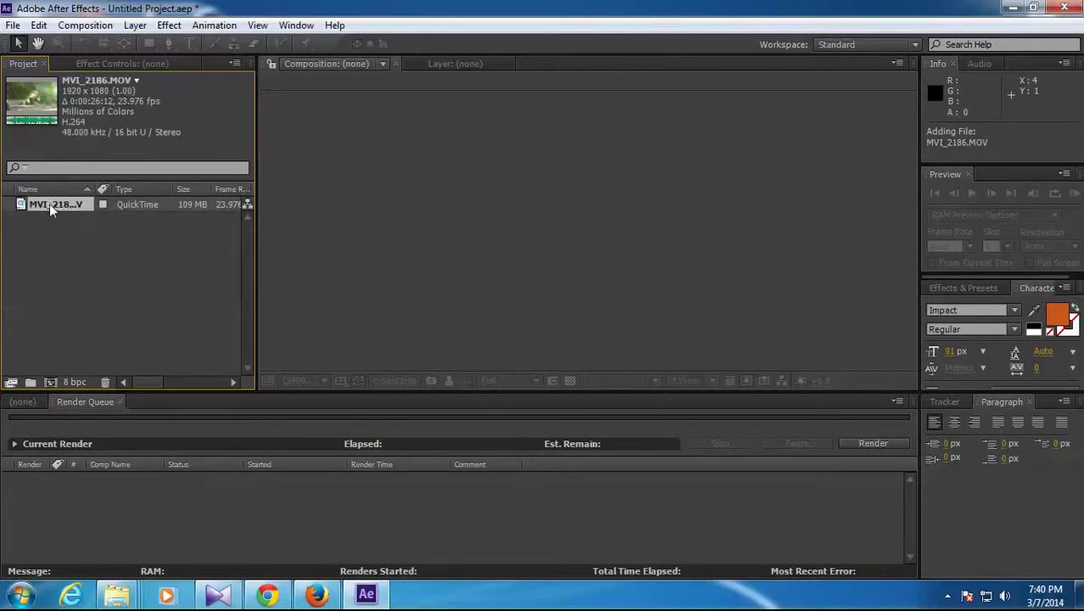
pyautogui.moveTo(54, 203); pyautogui.dragTo(48, 376)
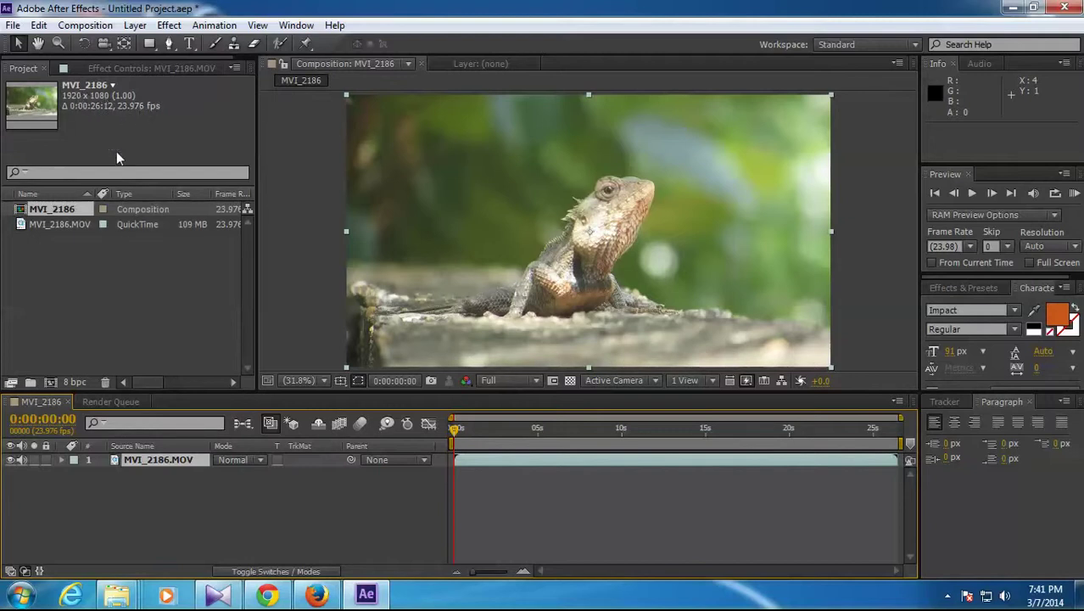
# - Scrub the lizard clip at the start, 10 and 20 seconds, settling just past 10 seconds
pyautogui.click(111, 268)
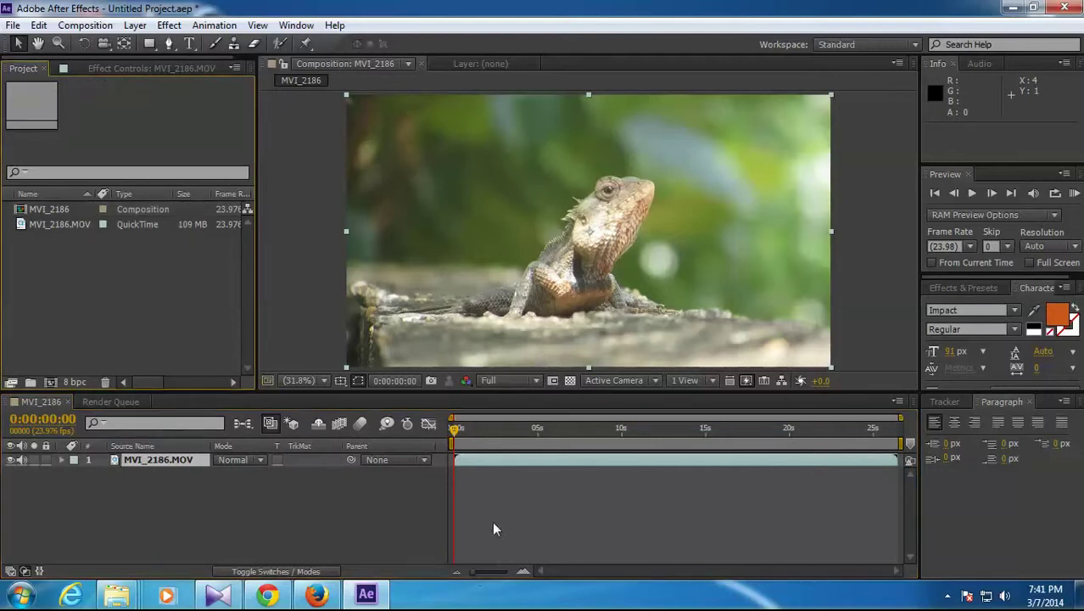
pyautogui.click(466, 429)
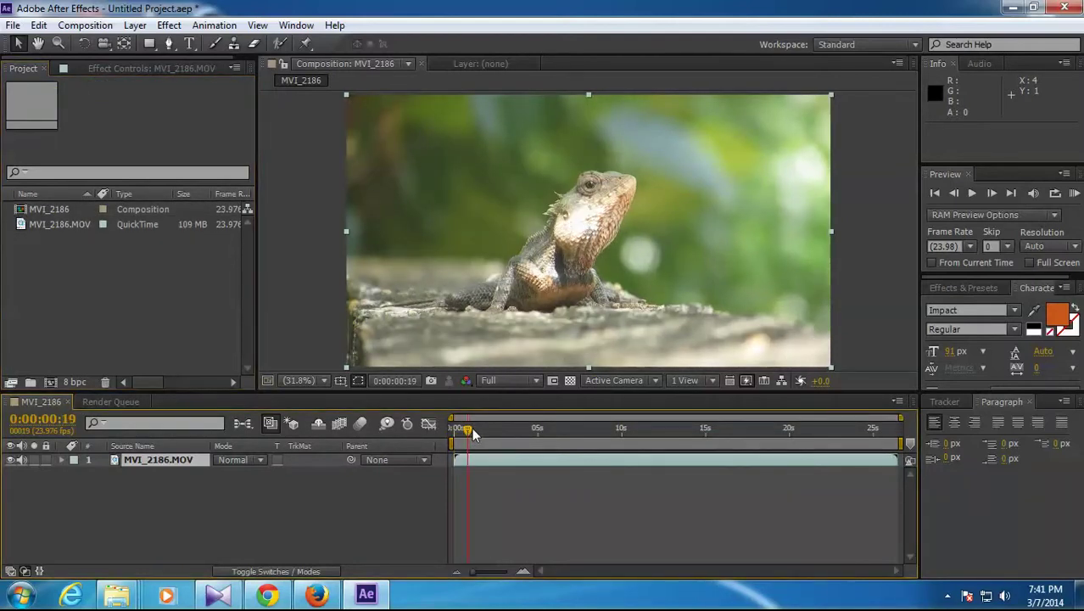
pyautogui.moveTo(465, 433); pyautogui.dragTo(522, 432)
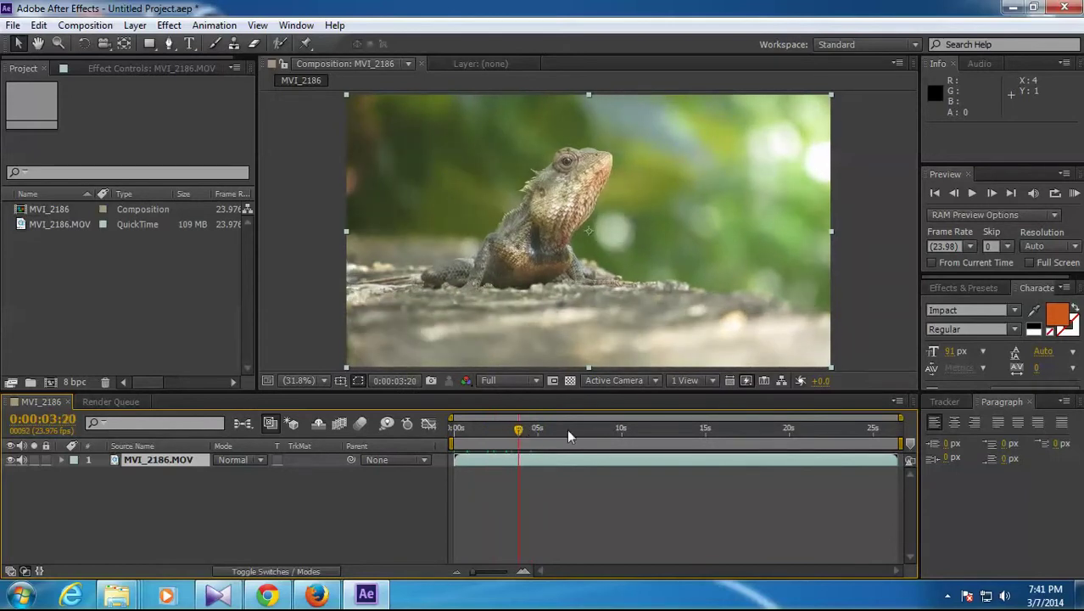
pyautogui.click(626, 429)
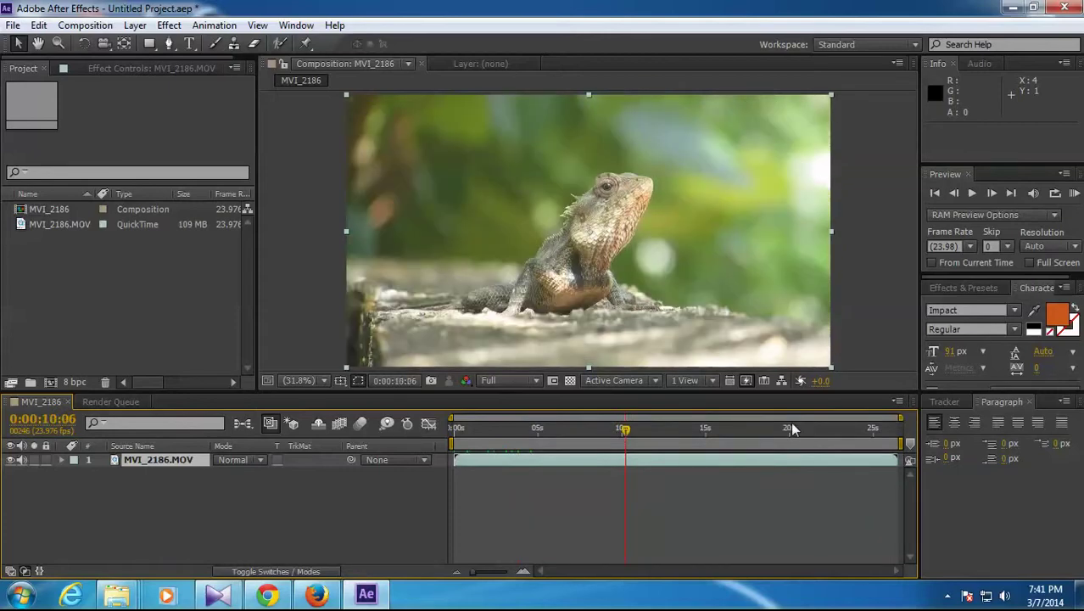
pyautogui.click(791, 424)
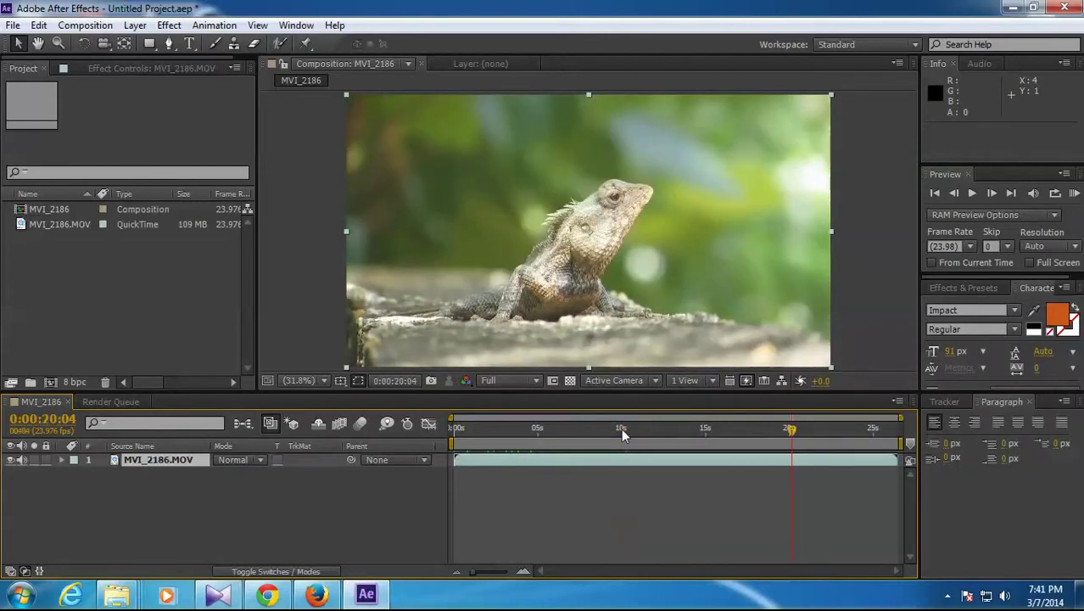
pyautogui.click(621, 428)
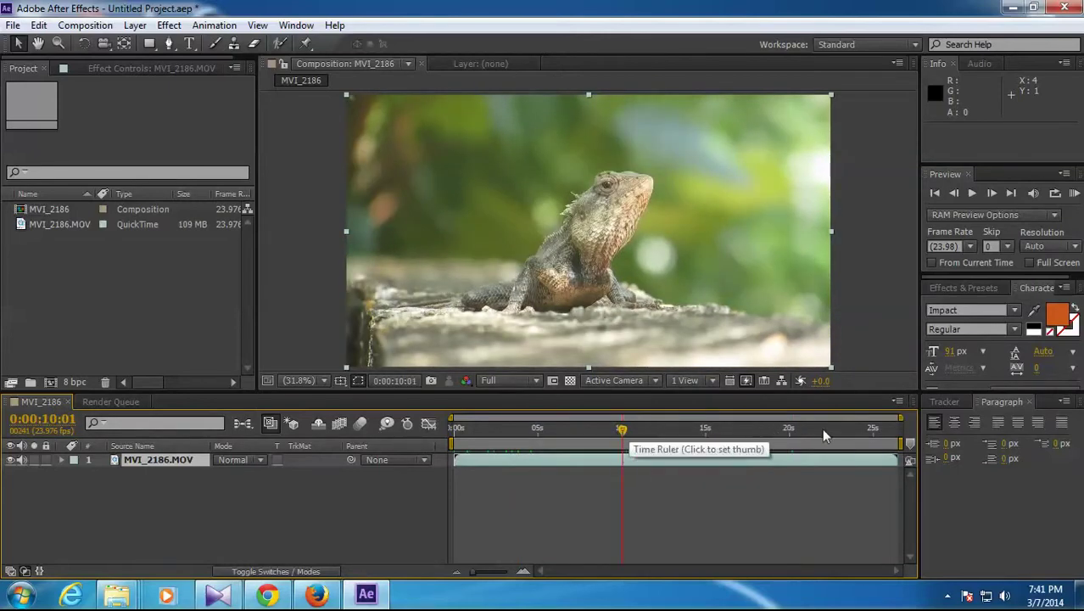
pyautogui.moveTo(622, 430); pyautogui.dragTo(620, 431)
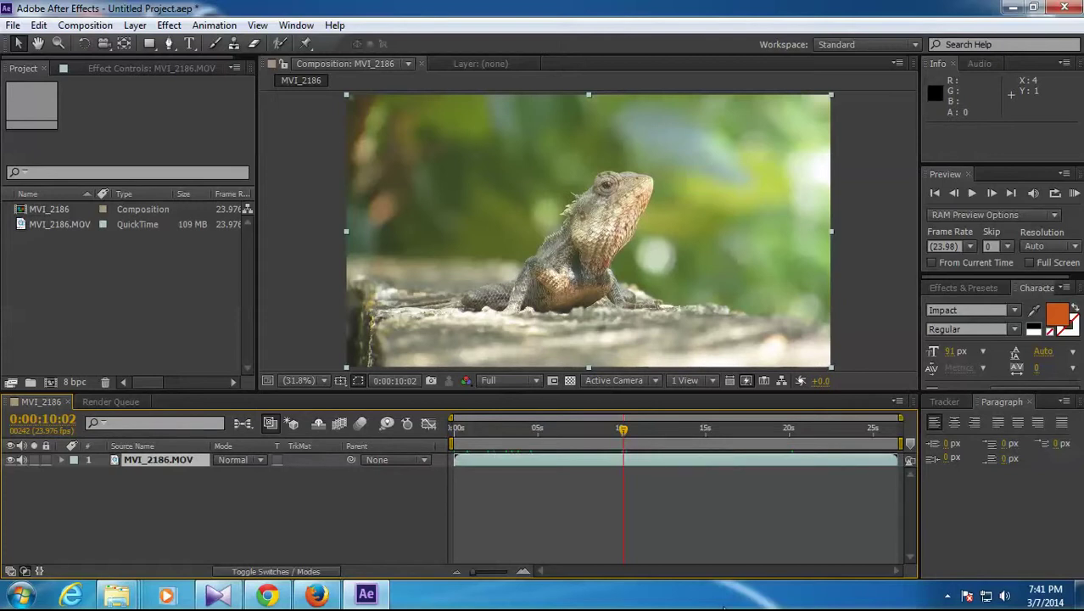
# - Set the work area from 0:00:10:02 to 0:00:20:05 using the B and N keys
pyautogui.press('b')
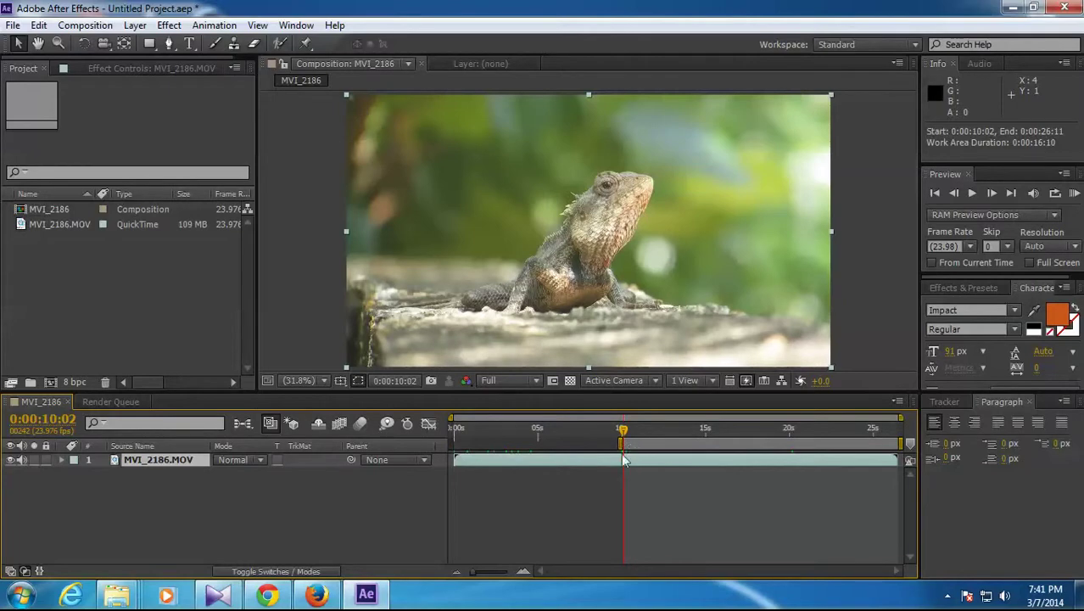
pyautogui.click(789, 431)
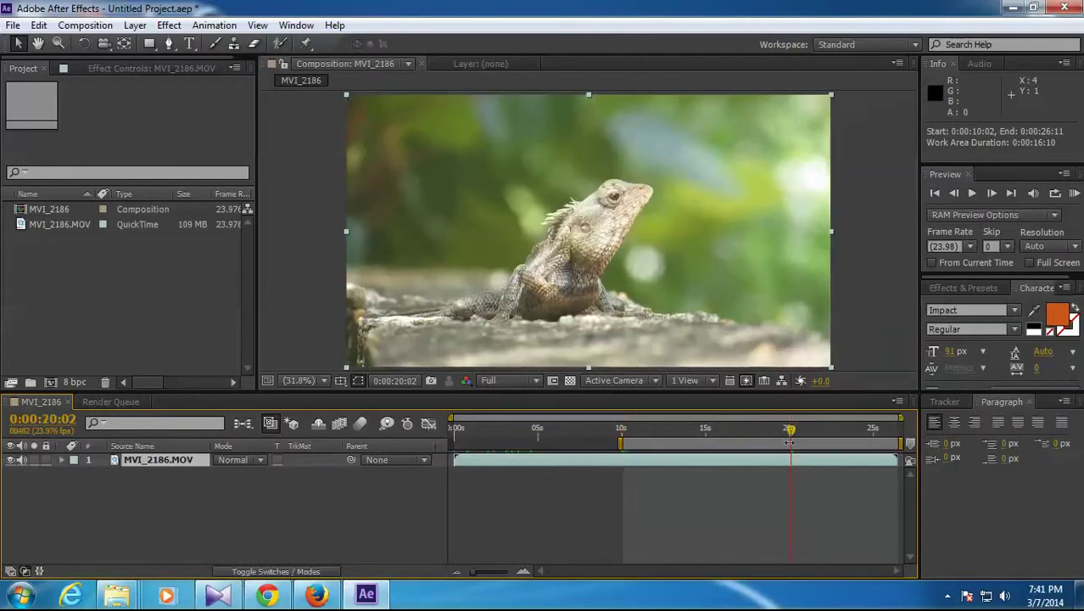
pyautogui.press('pagedown')
pyautogui.press('pagedown')
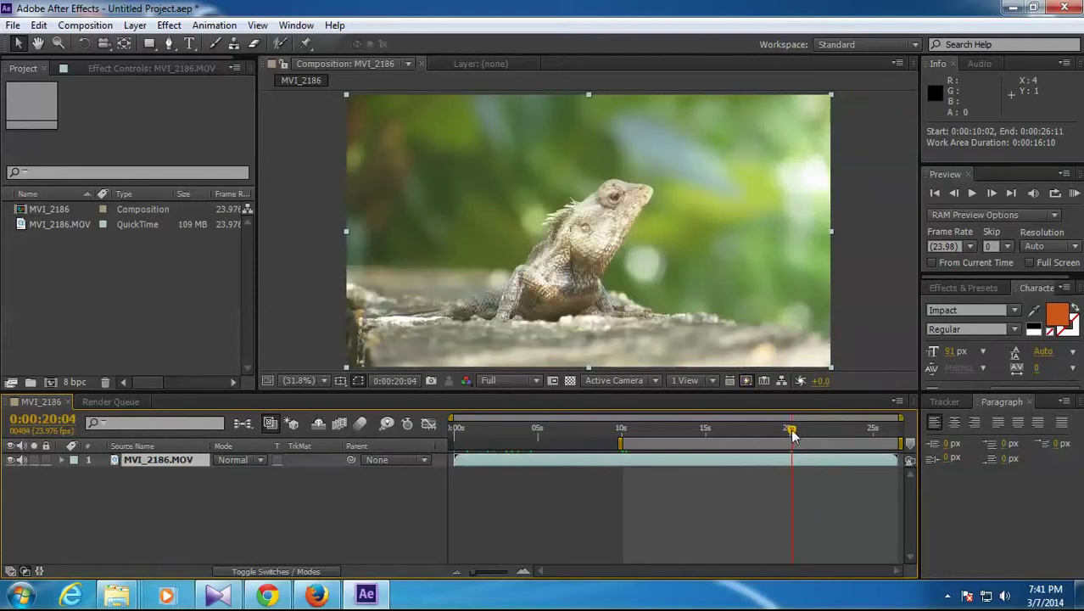
pyautogui.press('pagedown')
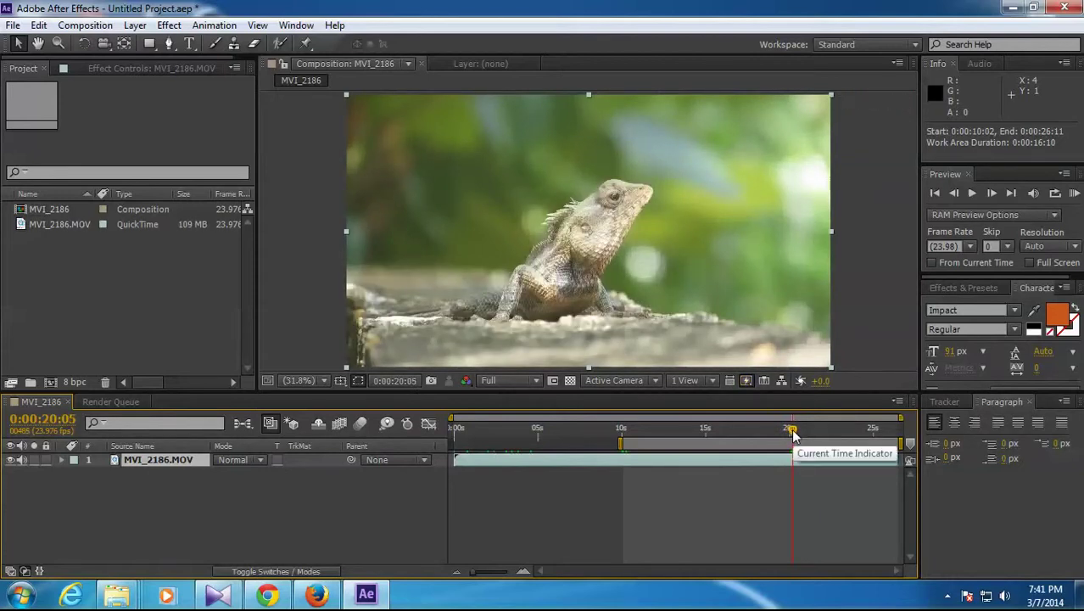
pyautogui.press('n')
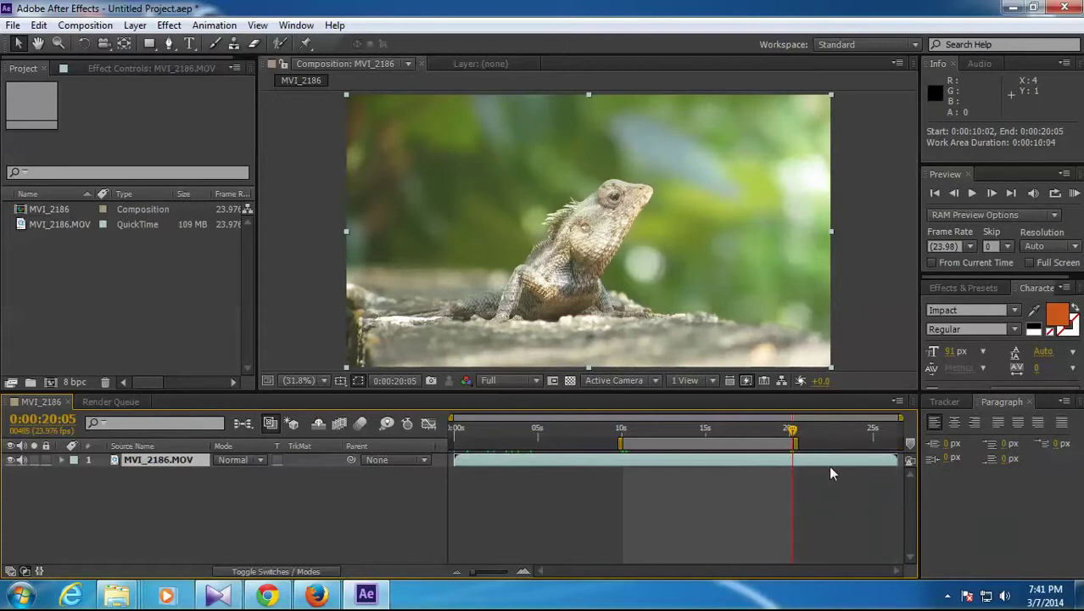
# - Trim the composition to the work area and scrub the trimmed clip to about 14.5 seconds
pyautogui.moveTo(792, 430); pyautogui.dragTo(706, 430)
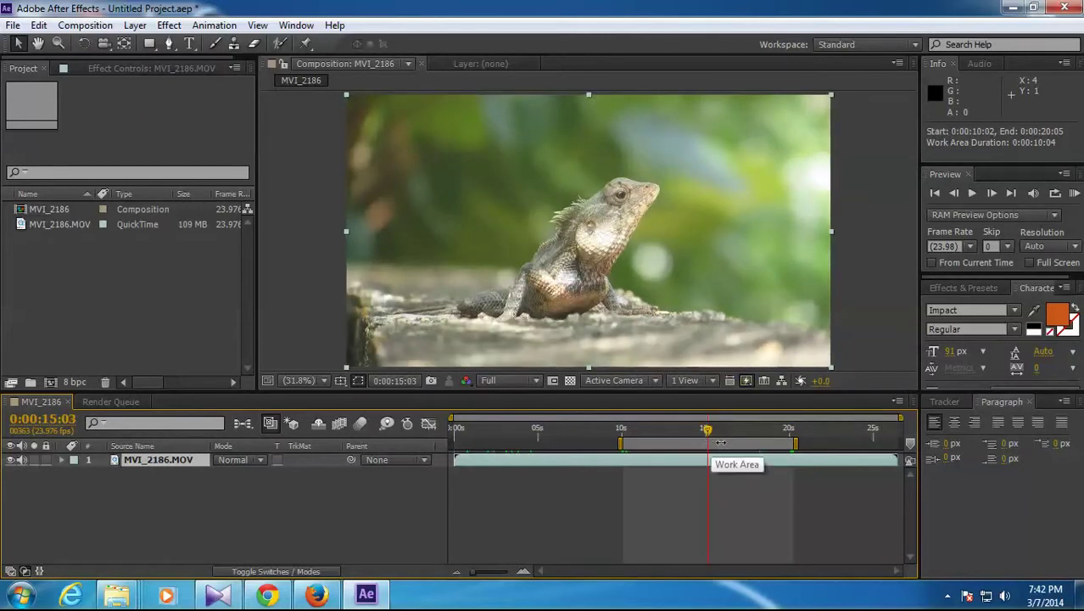
pyautogui.rightClick(726, 444)
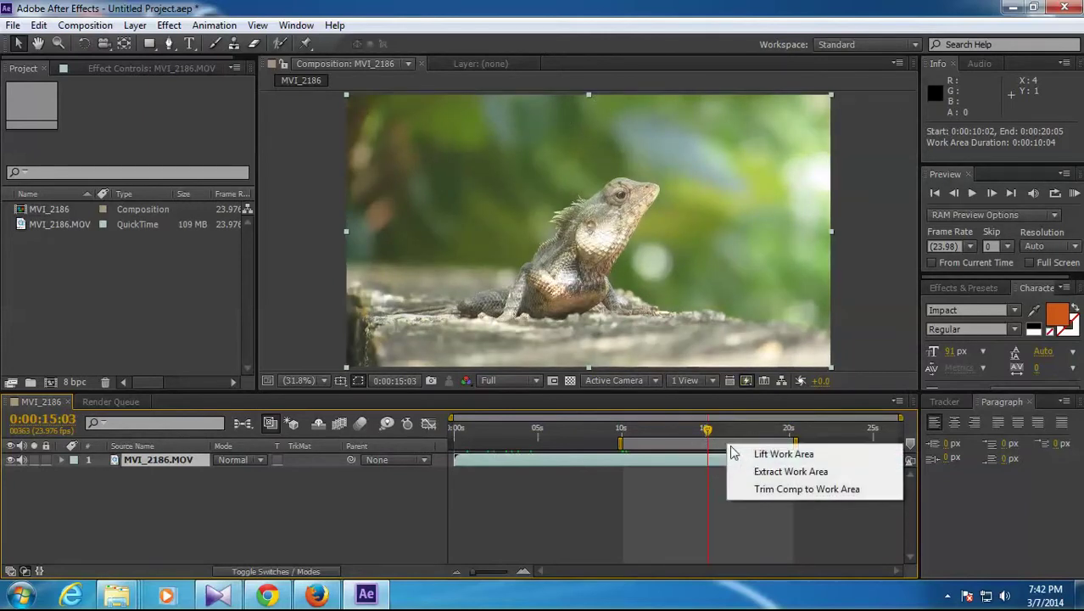
pyautogui.click(783, 490)
pyautogui.click(492, 429)
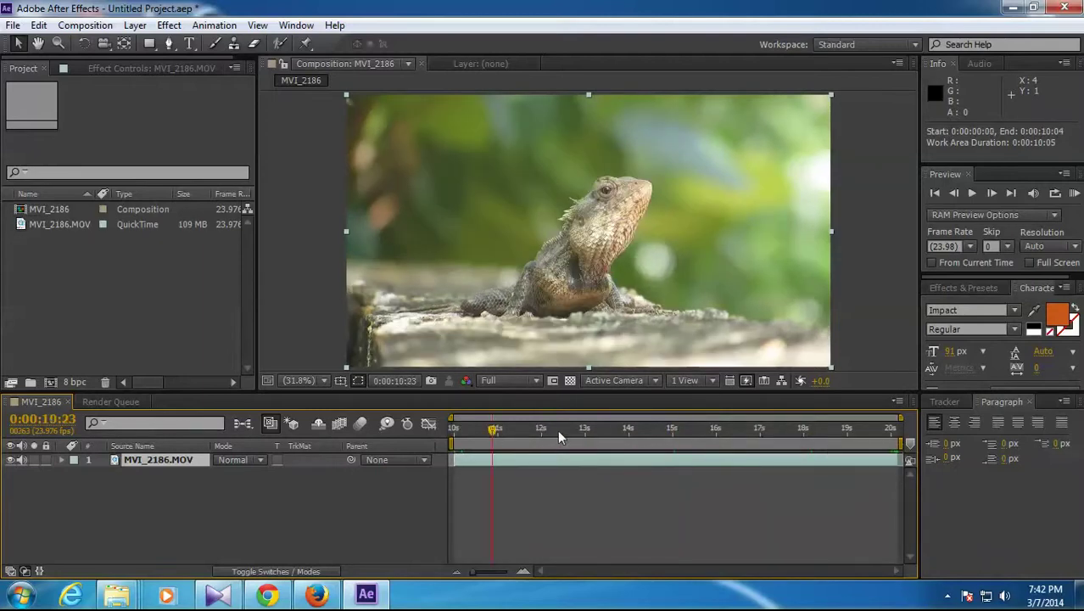
pyautogui.moveTo(558, 431); pyautogui.dragTo(768, 430)
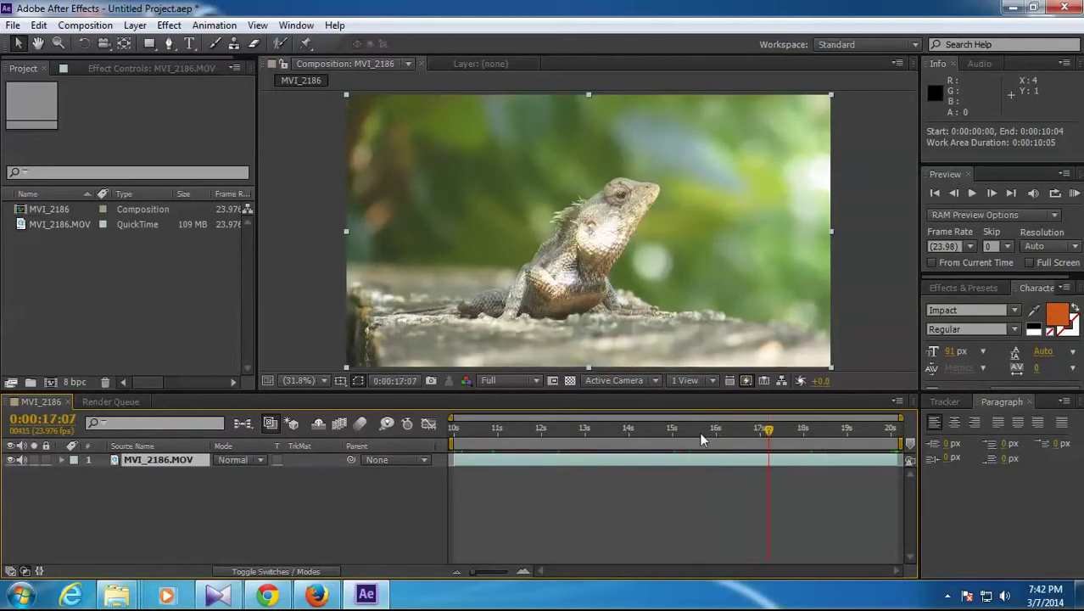
pyautogui.click(658, 430)
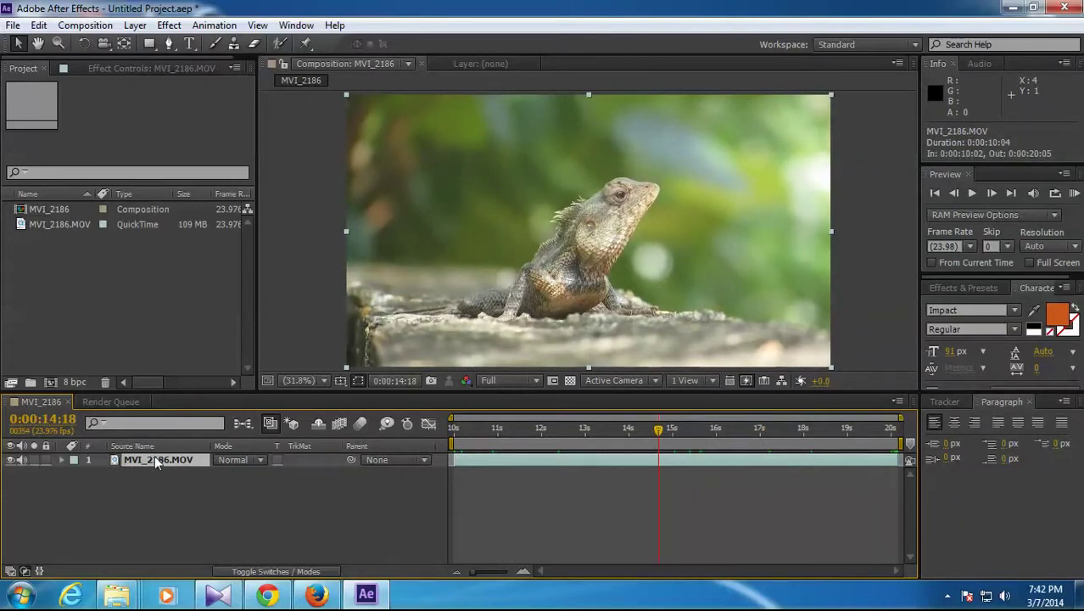
# - Duplicate the MVI_2186.MOV layer and set the top copy's blending mode to Soft Light
pyautogui.hotkey('ctrl', 'd')
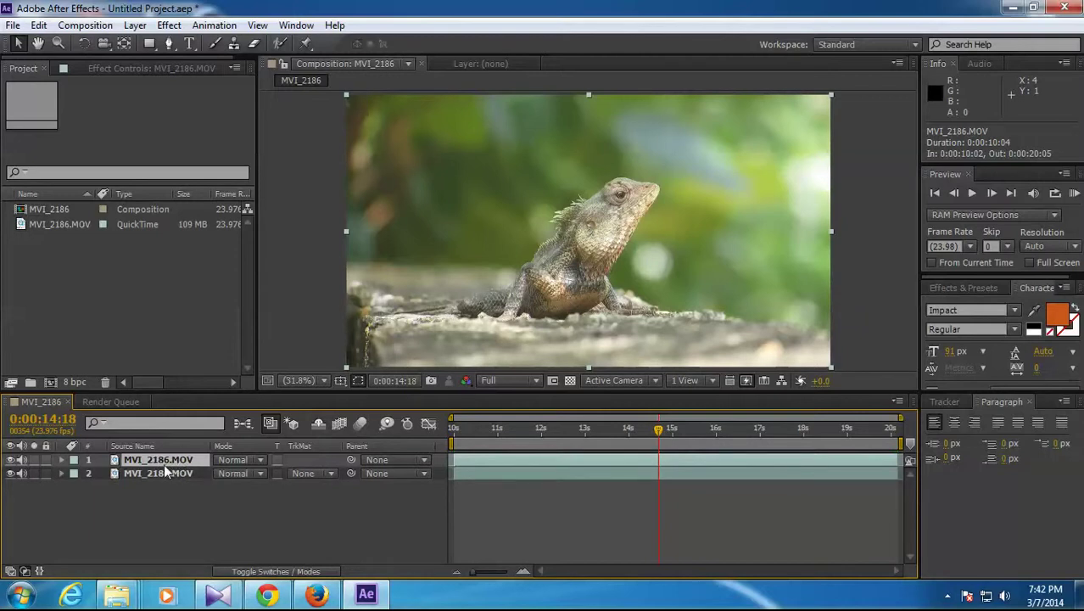
pyautogui.click(260, 460)
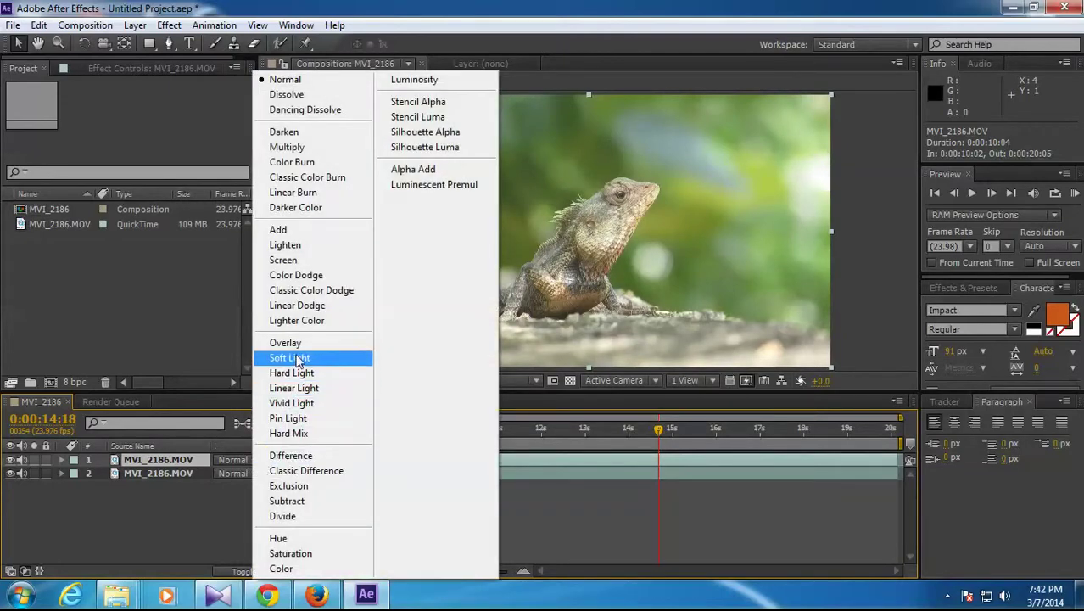
pyautogui.click(264, 357)
# - Scrub between about 12 and 18 seconds to check the Soft Light blend
pyautogui.click(611, 427)
pyautogui.moveTo(759, 427); pyautogui.dragTo(845, 429)
pyautogui.click(577, 430)
pyautogui.moveTo(578, 430); pyautogui.dragTo(703, 430)
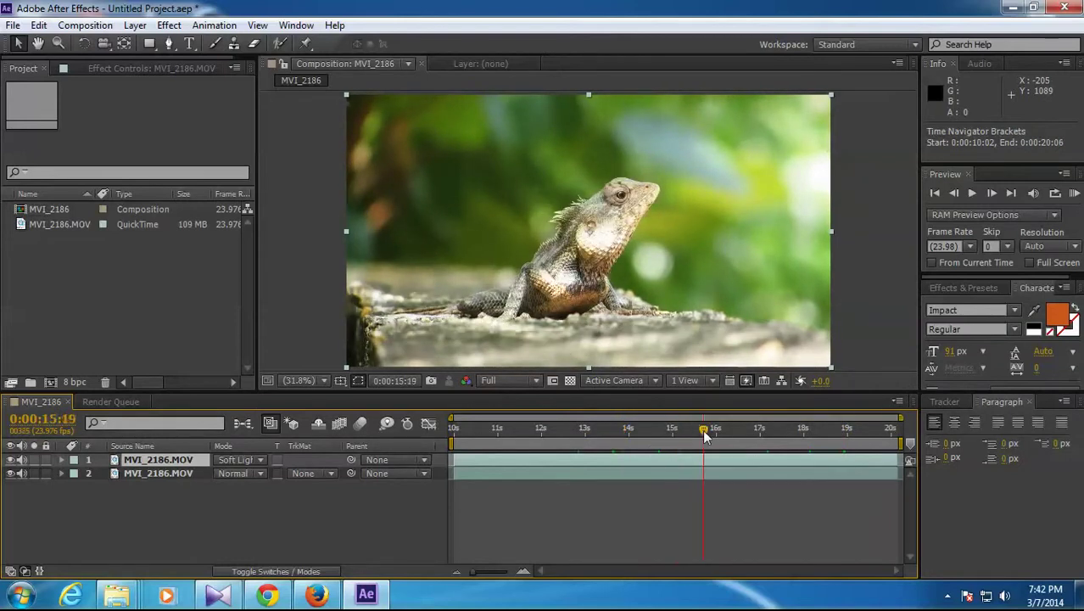
pyautogui.click(541, 430)
pyautogui.click(625, 431)
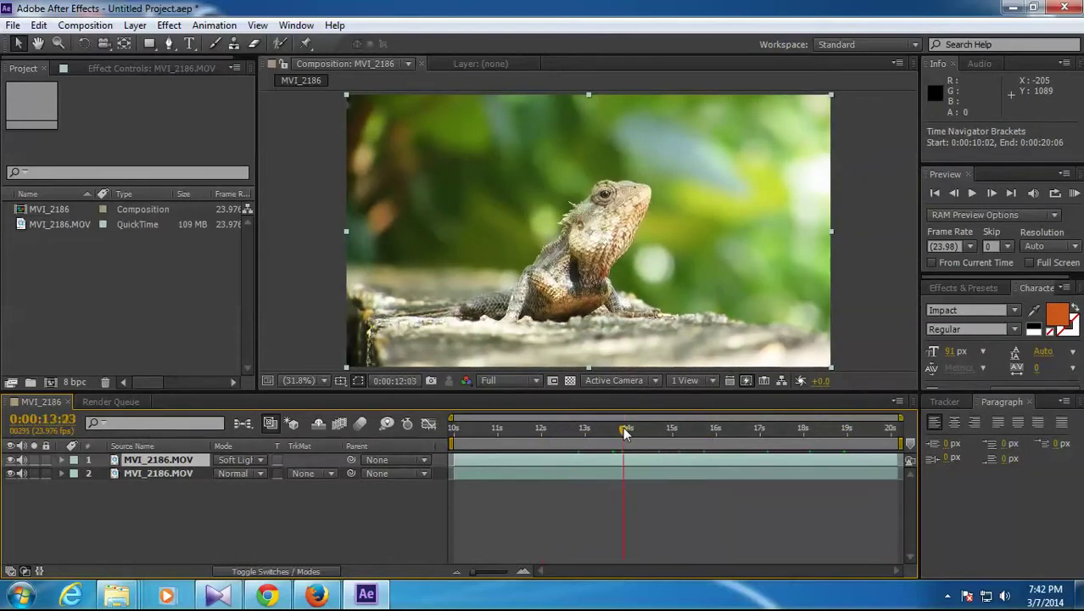
pyautogui.click(676, 429)
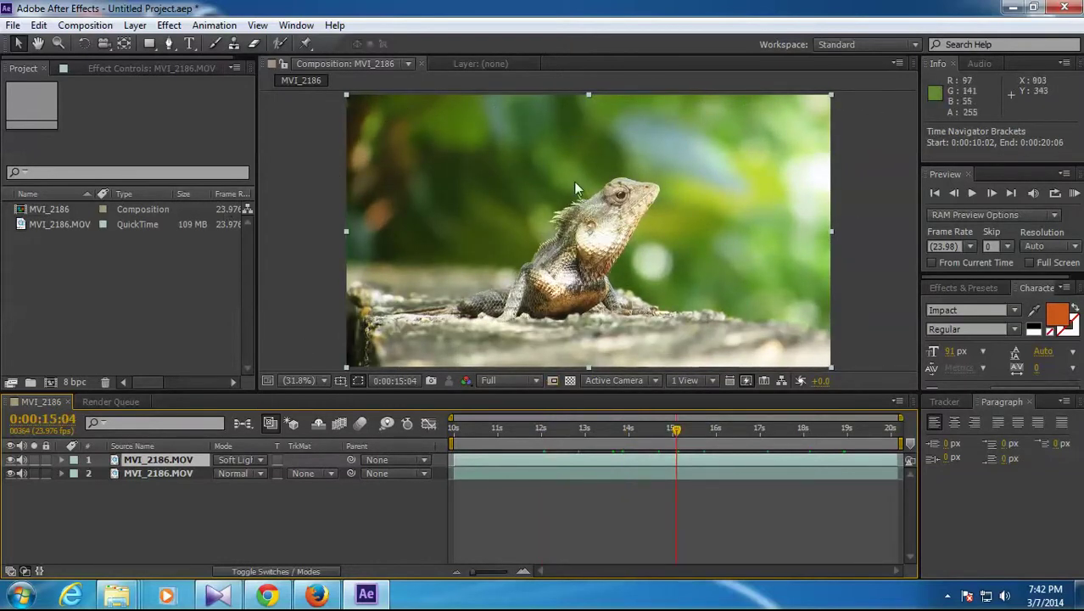
pyautogui.click(86, 26)
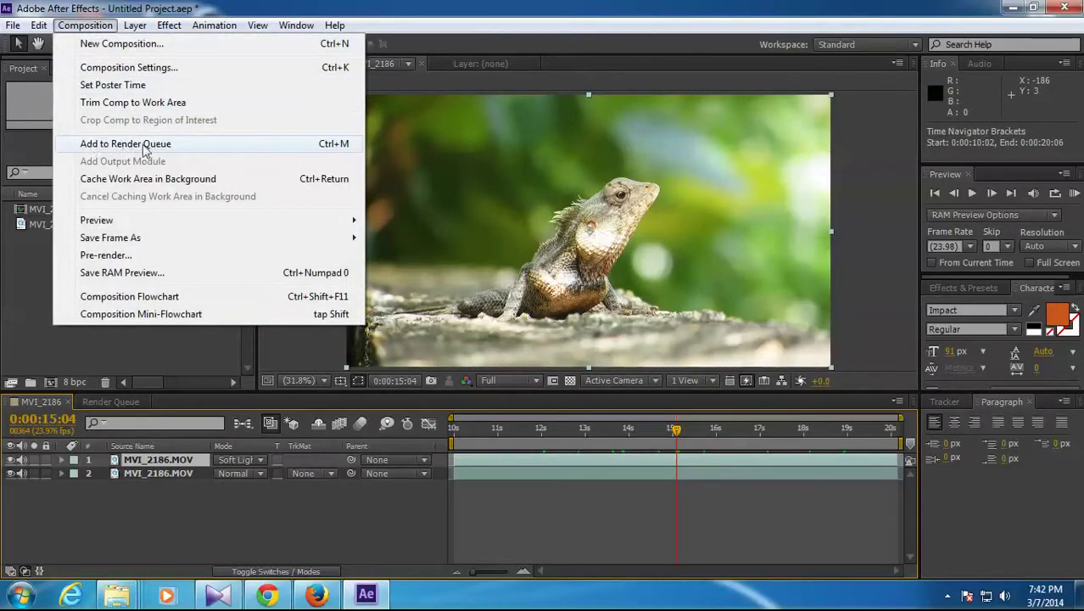
pyautogui.click(135, 25)
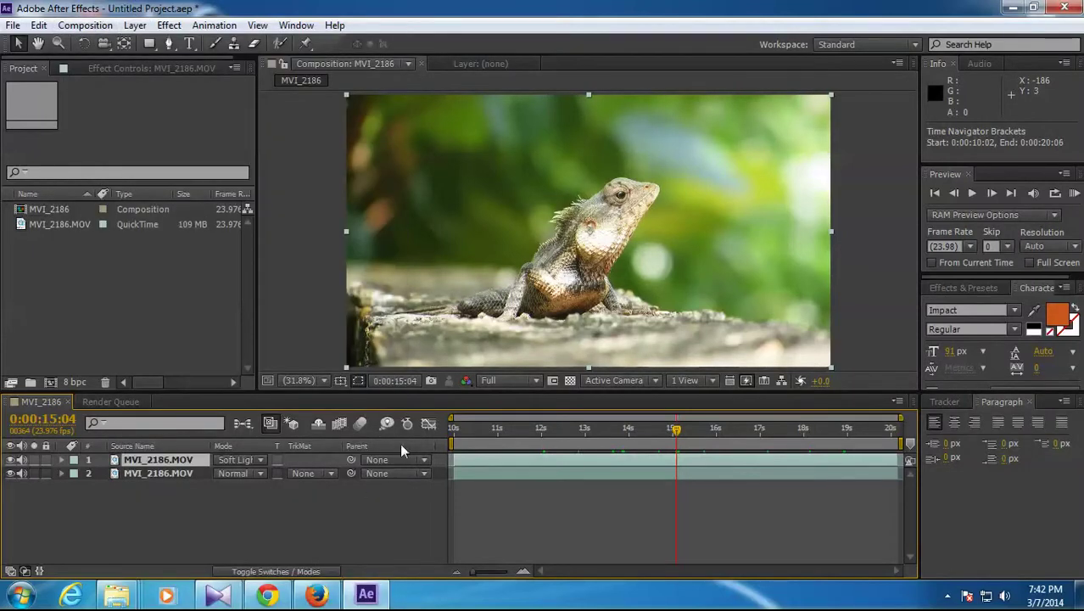
pyautogui.click(131, 472)
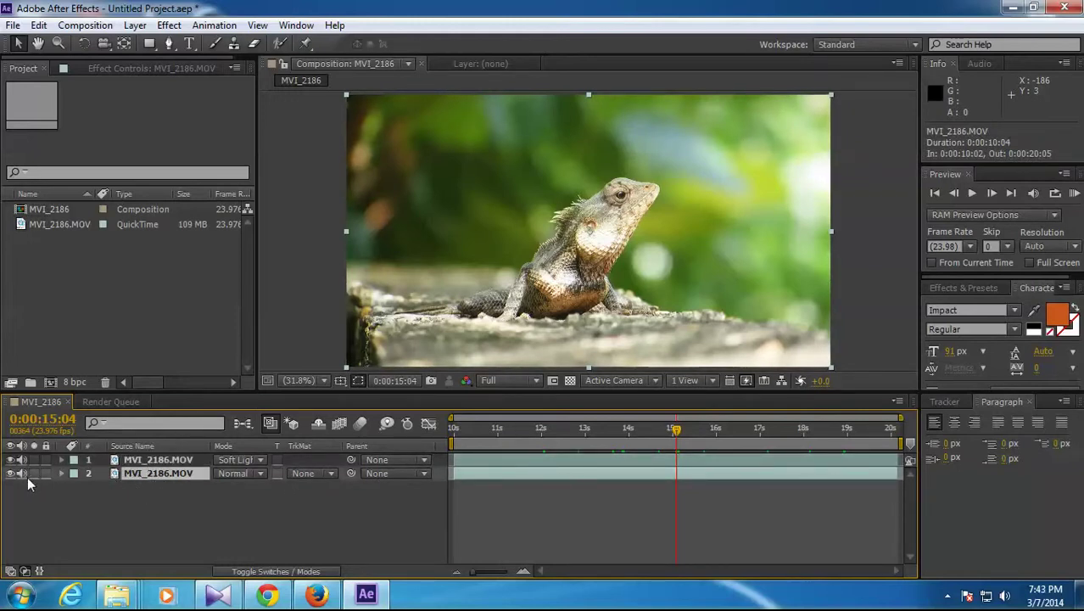
# - Play and pause MVI_2186.MOV in KMPlayer, then minimize the player
pyautogui.click(217, 593)
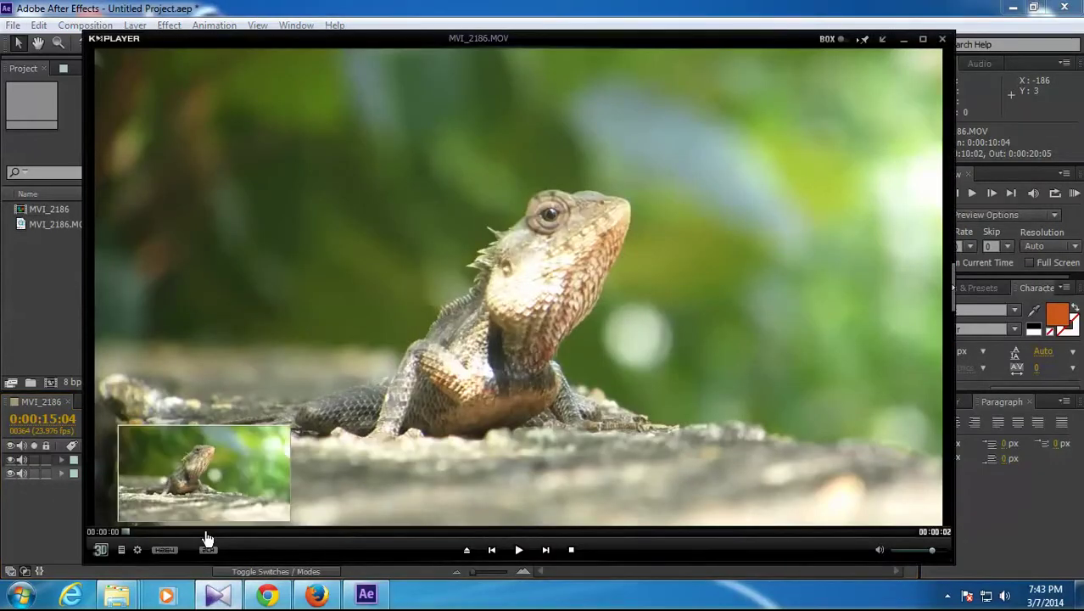
pyautogui.click(519, 549)
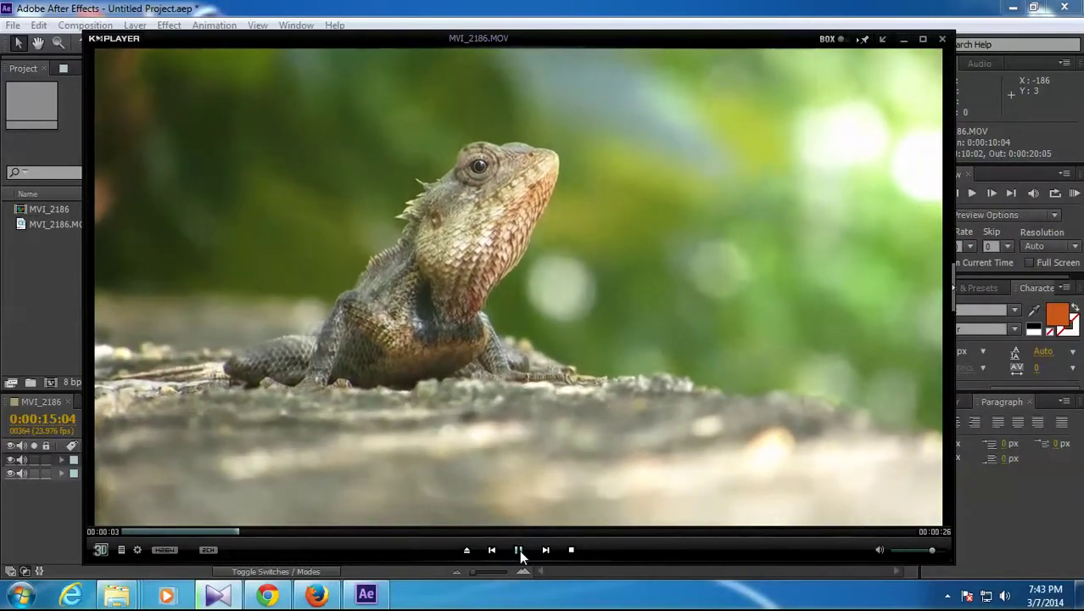
pyautogui.click(519, 550)
pyautogui.click(904, 42)
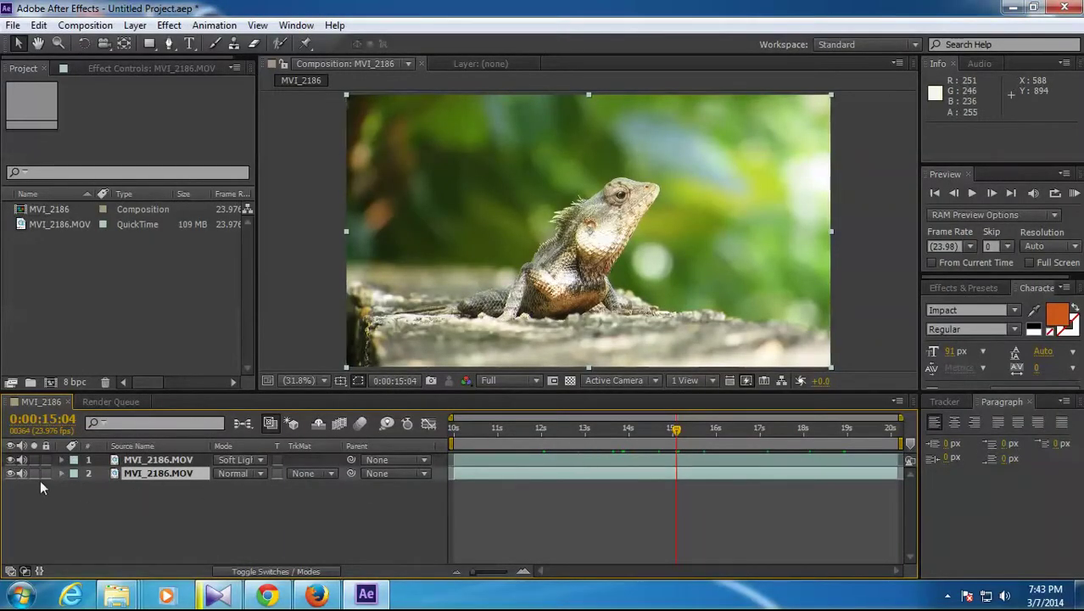
# - Mute the top layer's audio and scrub the clip between about 13.5 and 15 seconds
pyautogui.click(22, 459)
pyautogui.click(135, 473)
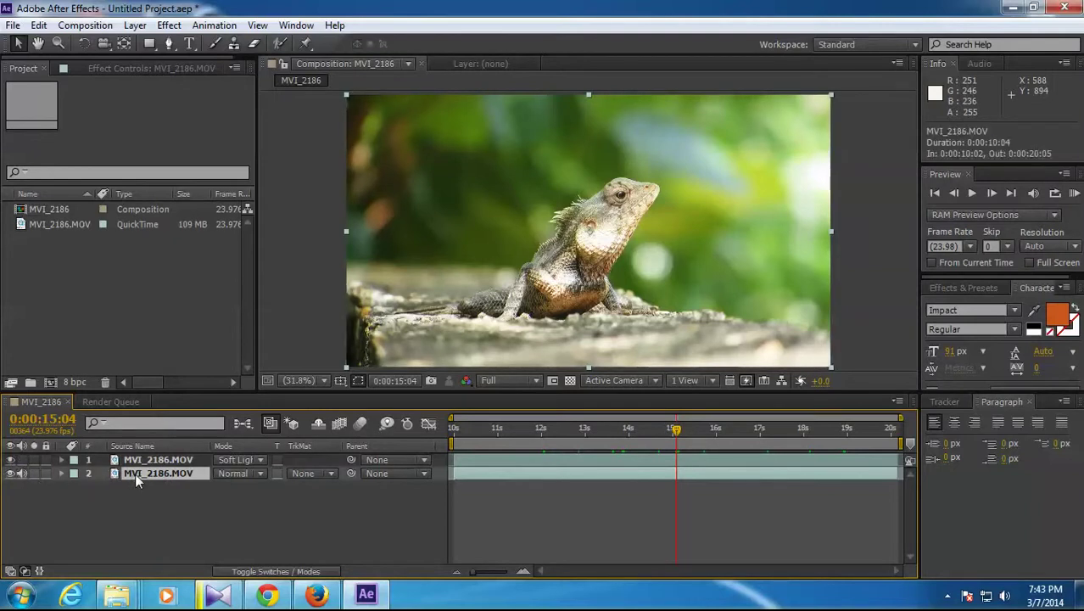
pyautogui.click(628, 434)
pyautogui.click(605, 430)
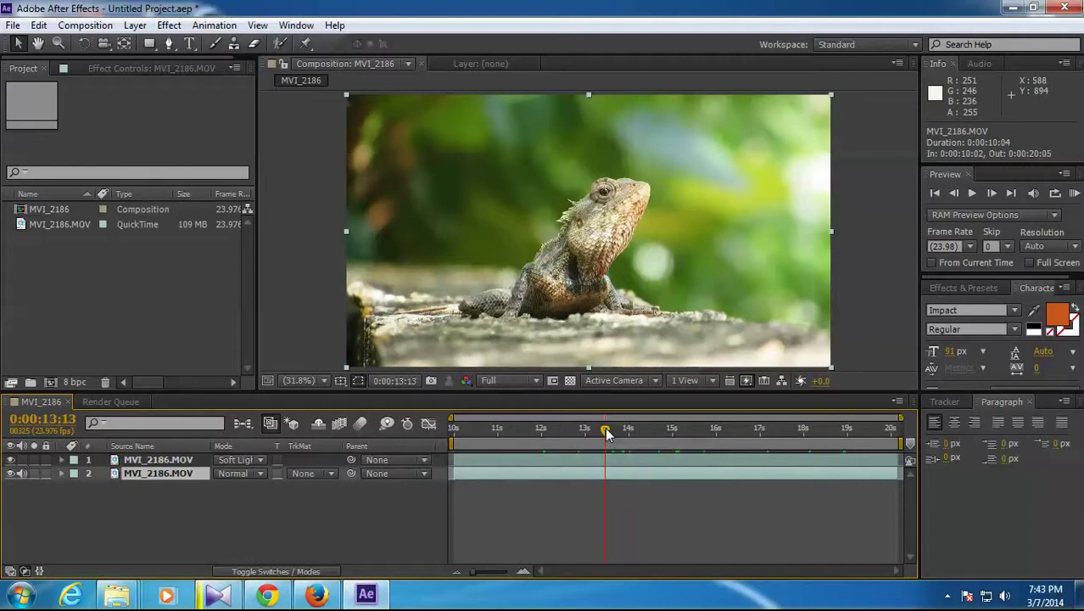
pyautogui.click(667, 430)
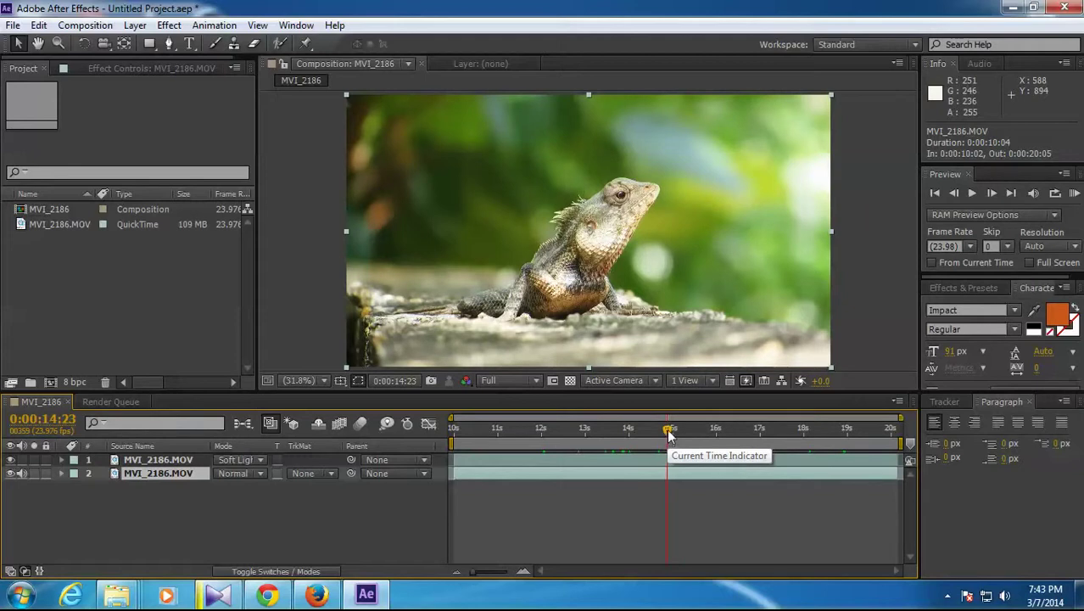
pyautogui.moveTo(669, 433); pyautogui.dragTo(684, 433)
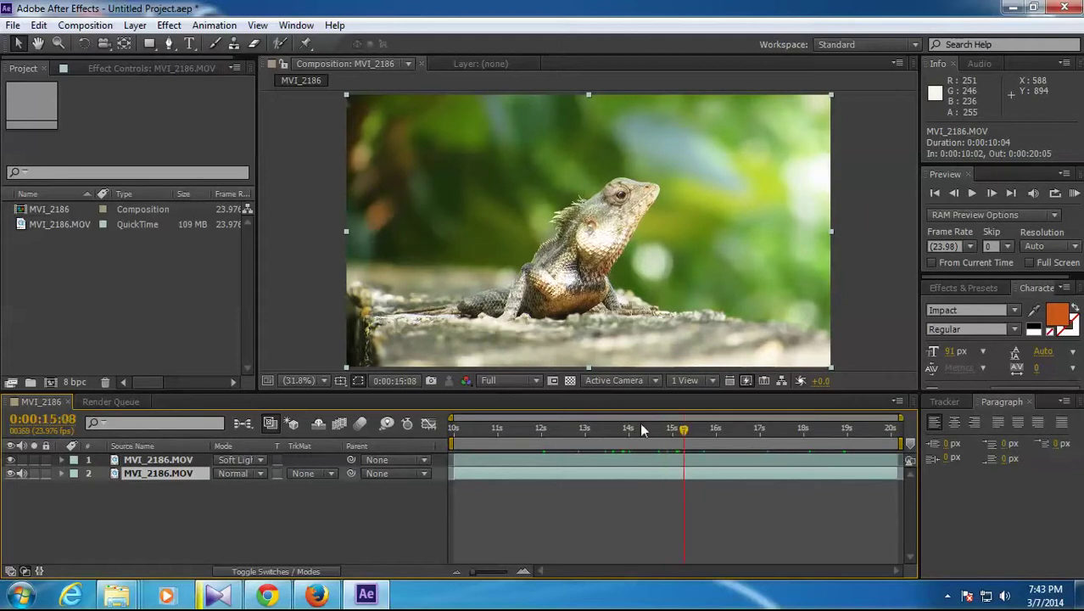
pyautogui.click(640, 426)
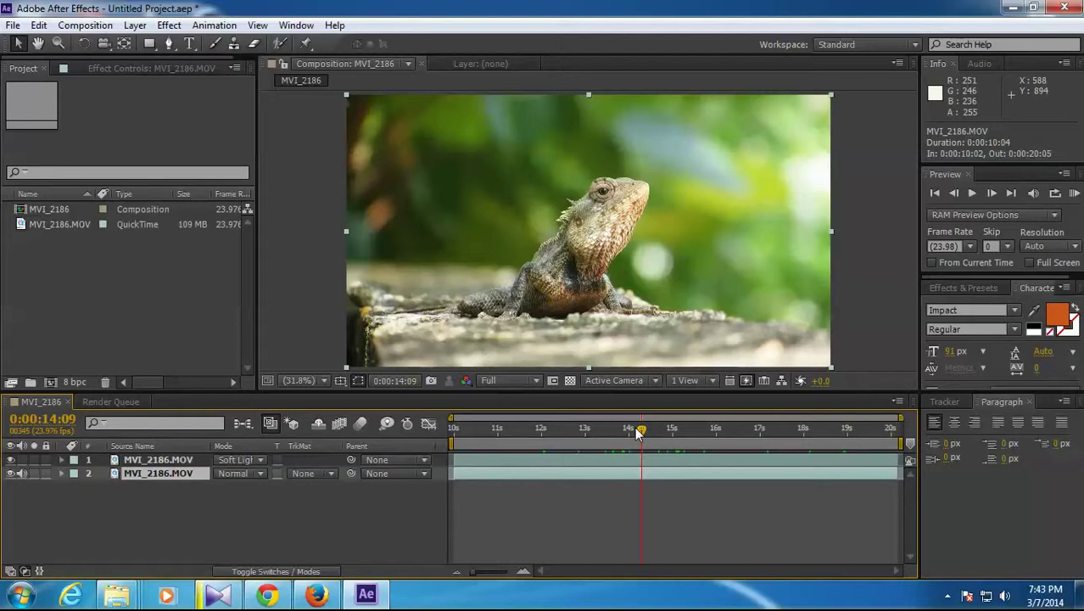
pyautogui.moveTo(640, 432); pyautogui.dragTo(623, 432)
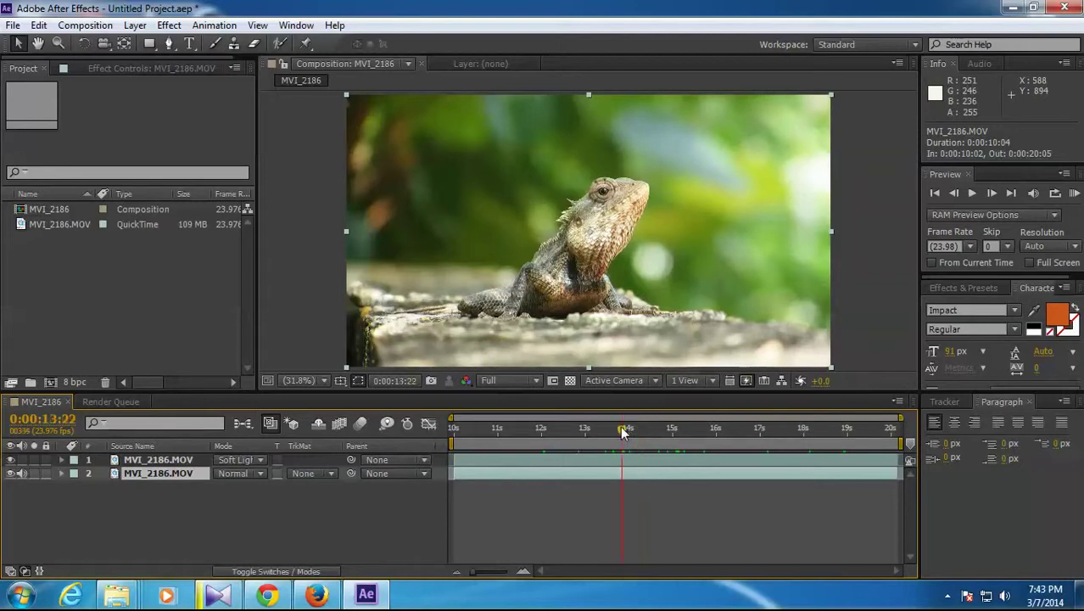
# - Check 0:00:12:12 and 0:00:13:20, select each layer, then set the time to 0:00:11:20
pyautogui.click(558, 429)
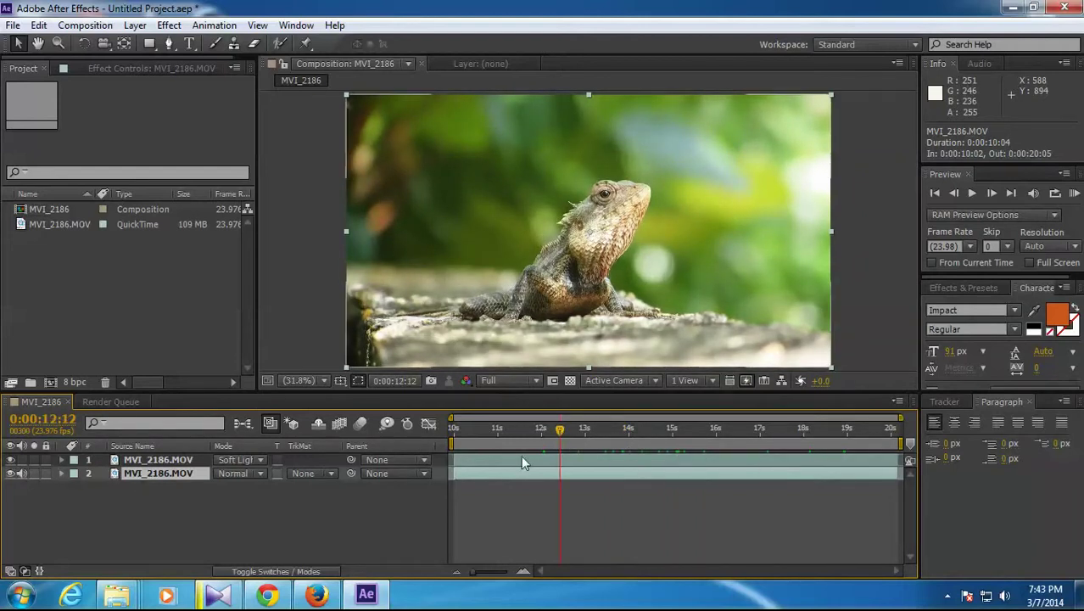
pyautogui.click(619, 430)
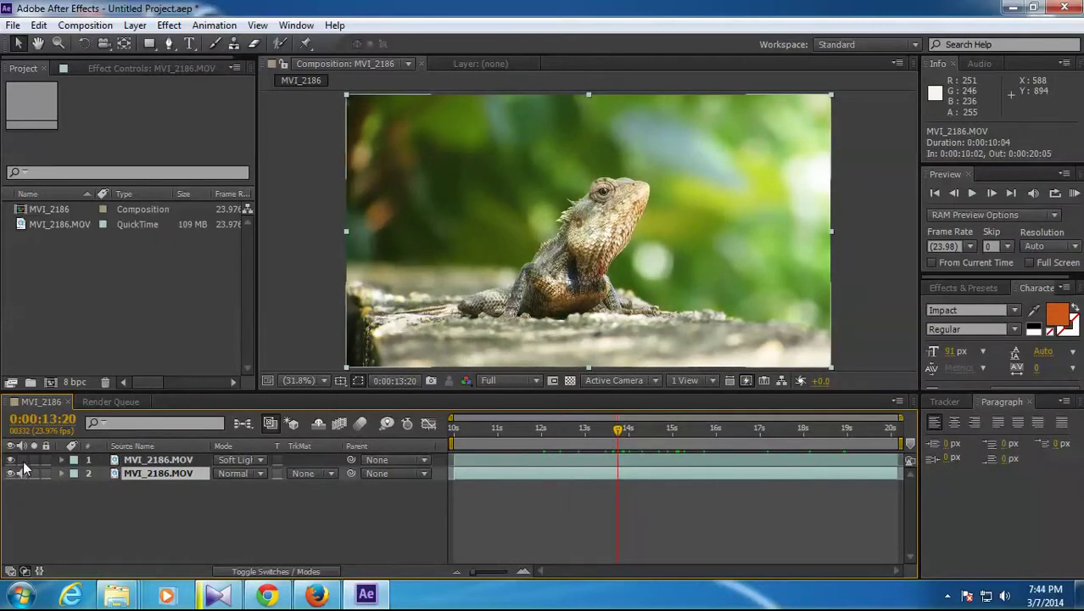
pyautogui.click(148, 460)
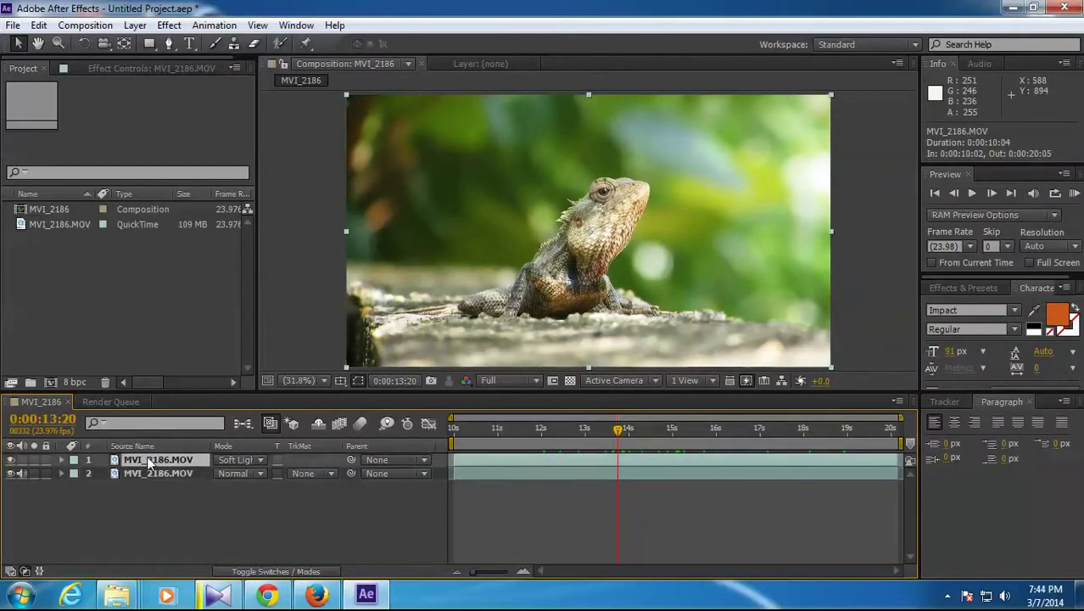
pyautogui.click(133, 473)
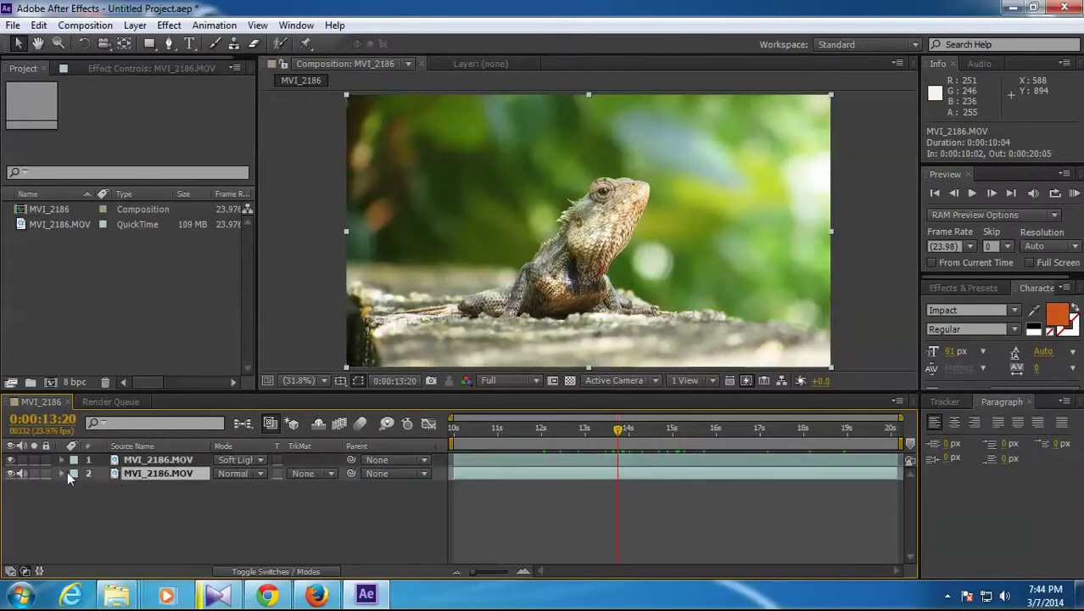
pyautogui.click(530, 431)
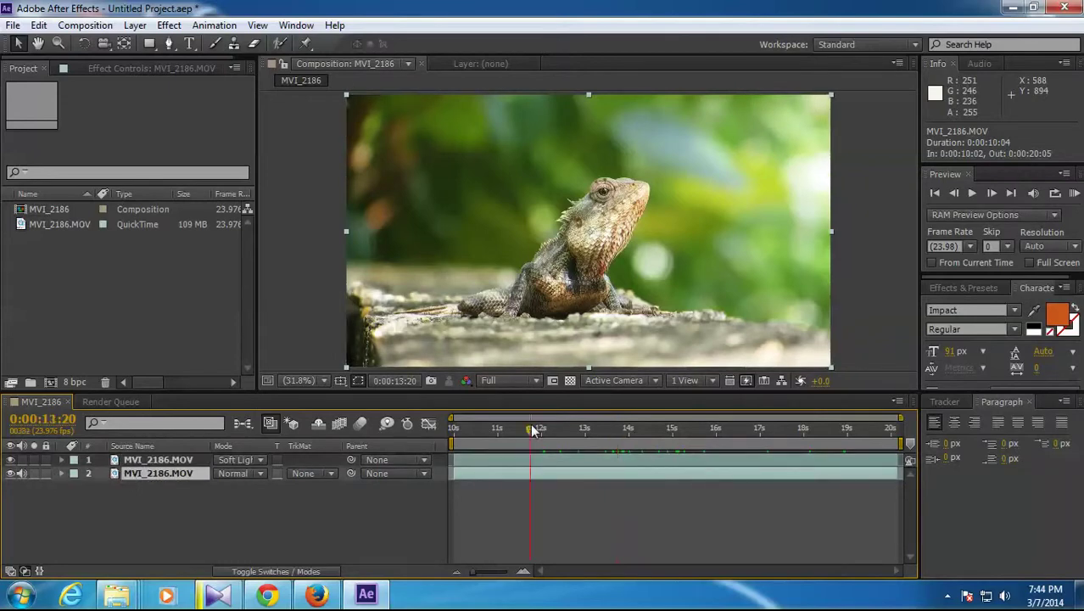
# - Add the MVI_2186 composition to the Render Queue from the Composition menu
pyautogui.click(82, 25)
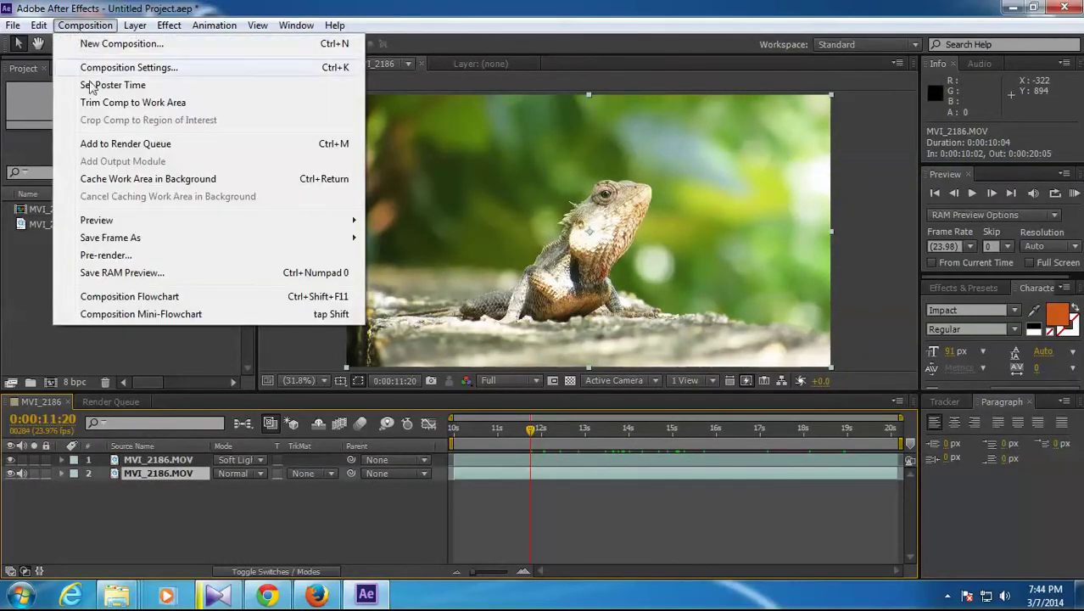
pyautogui.click(155, 146)
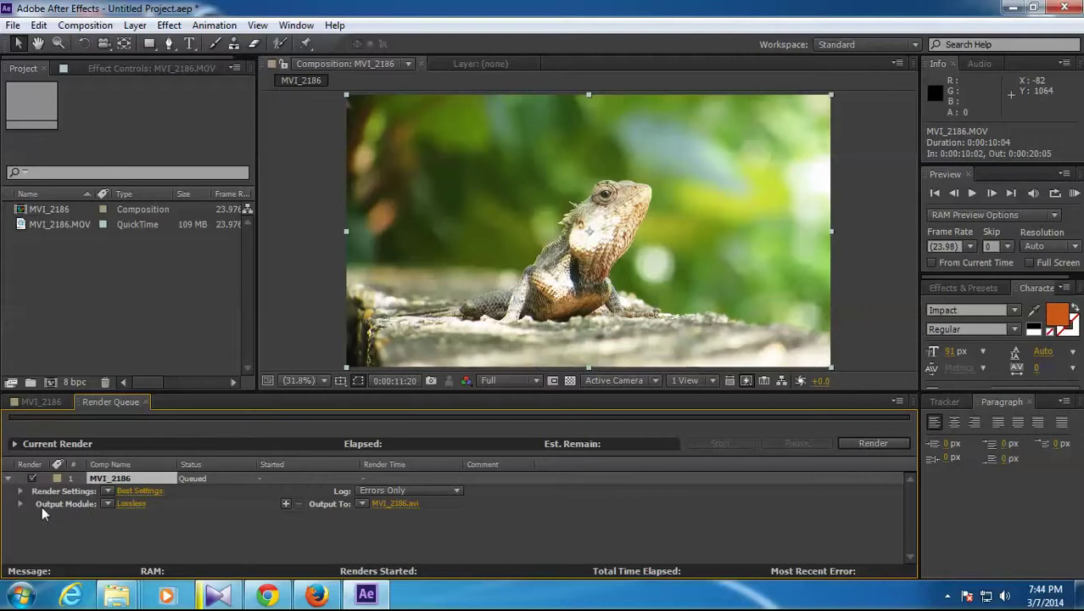
# - In Output Module Settings, change the output format from AVI to QuickTime
pyautogui.click(132, 503)
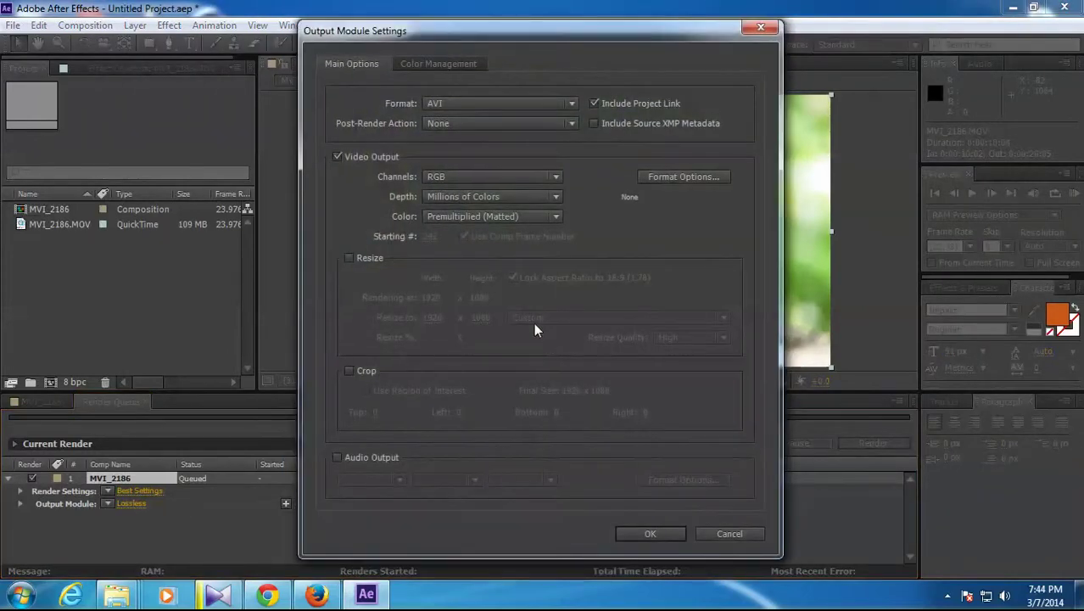
pyautogui.moveTo(500, 35); pyautogui.dragTo(537, 28)
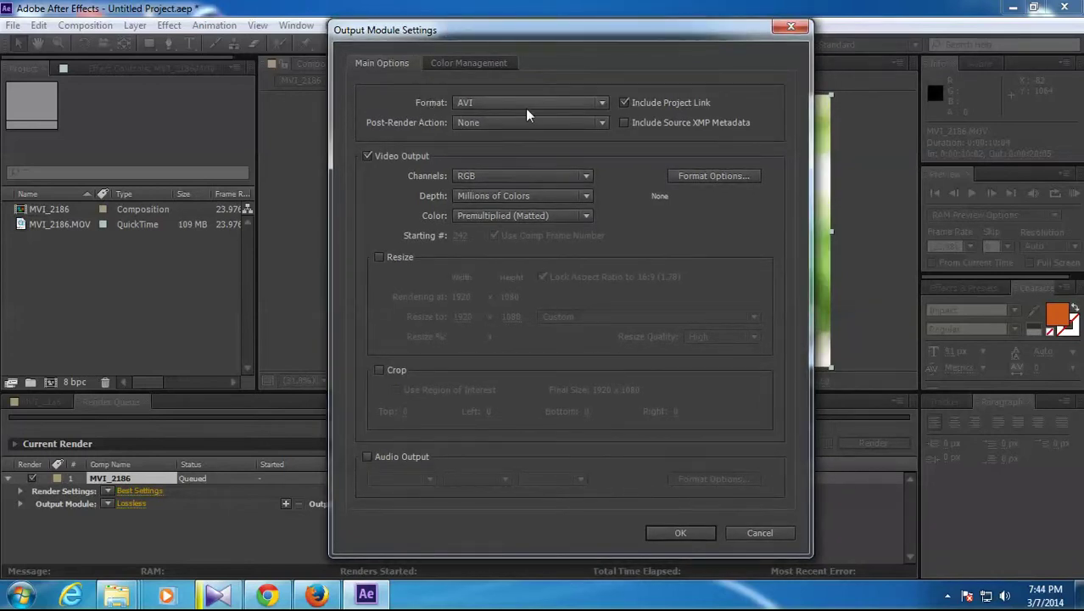
pyautogui.click(599, 103)
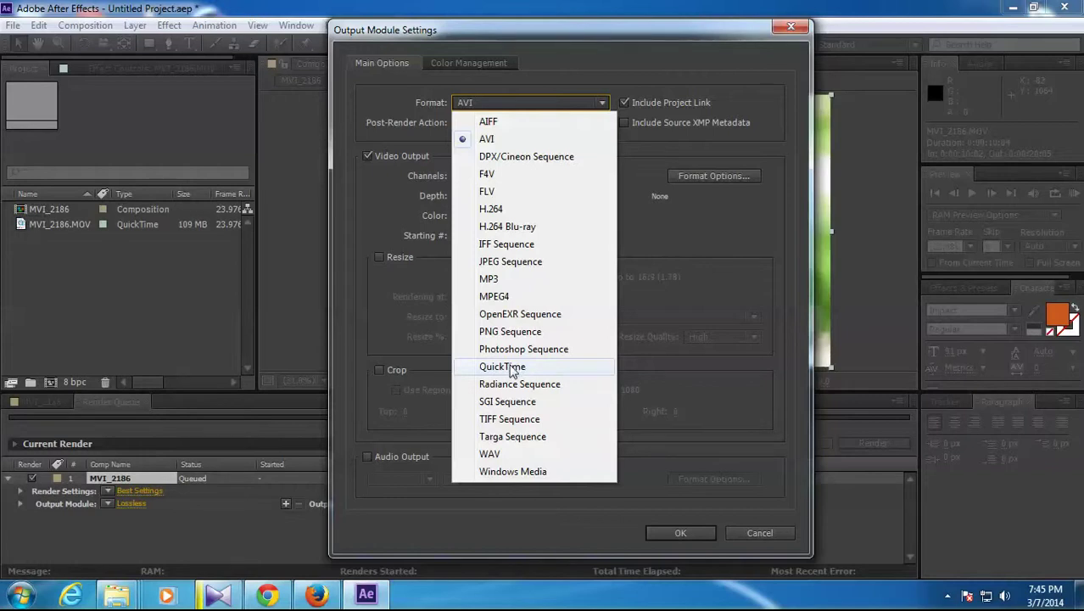
pyautogui.click(511, 368)
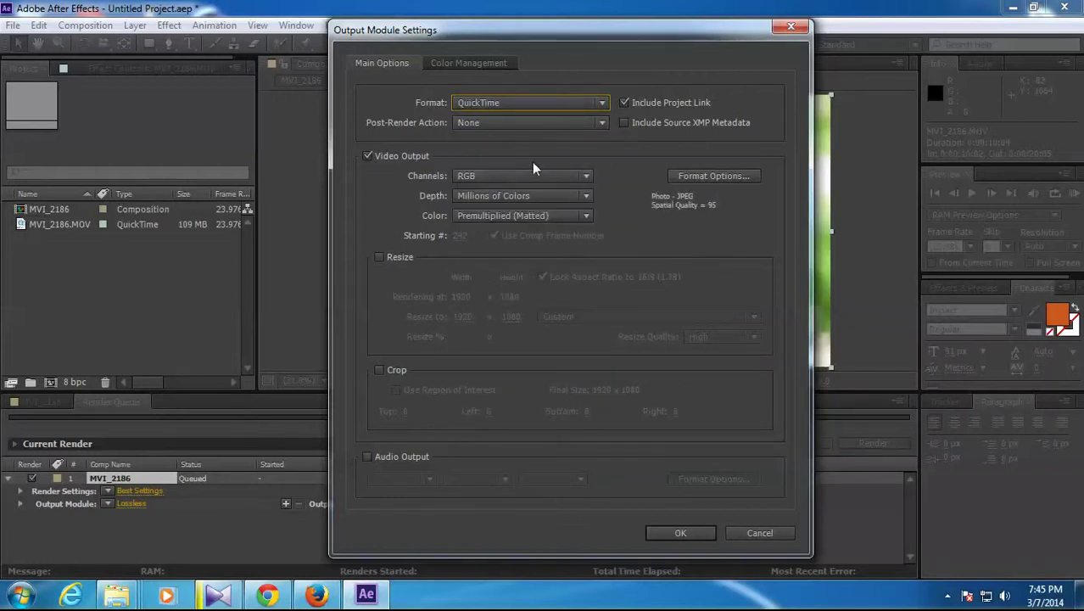
pyautogui.click(711, 178)
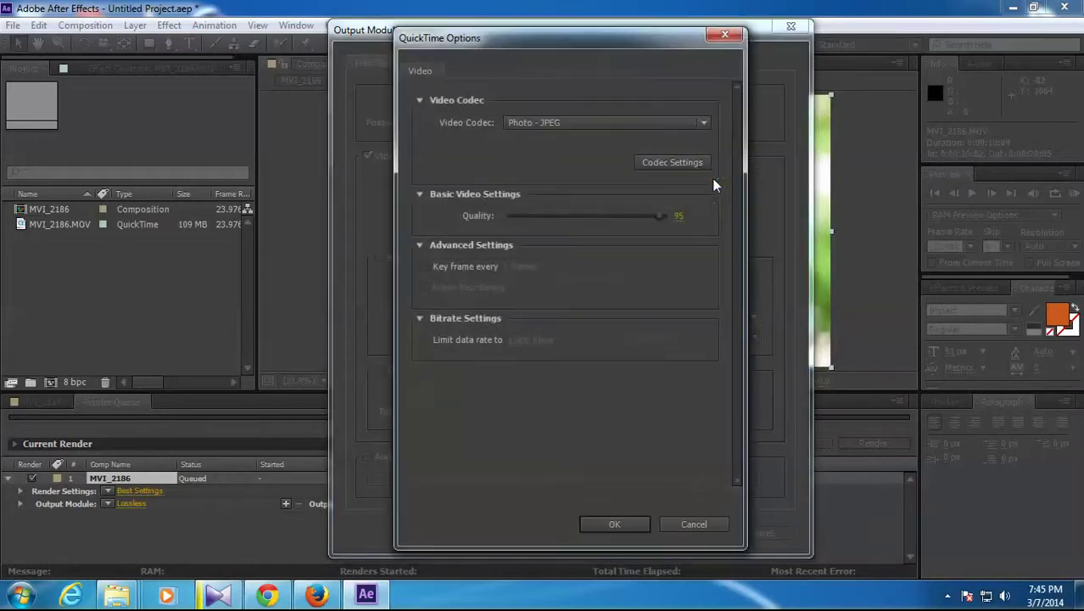
pyautogui.moveTo(560, 42); pyautogui.dragTo(579, 34)
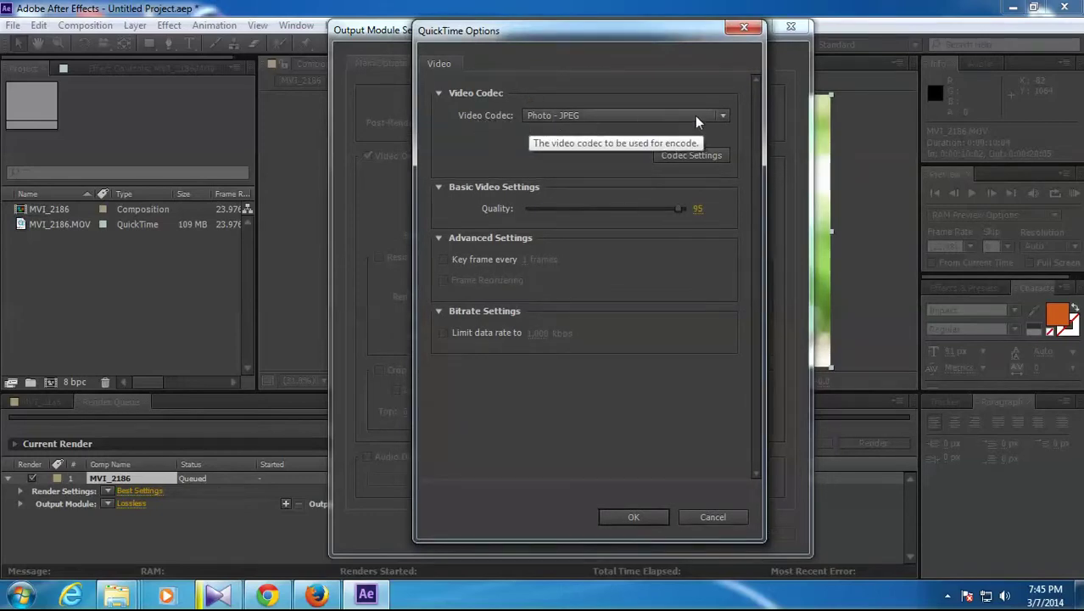
pyautogui.click(721, 115)
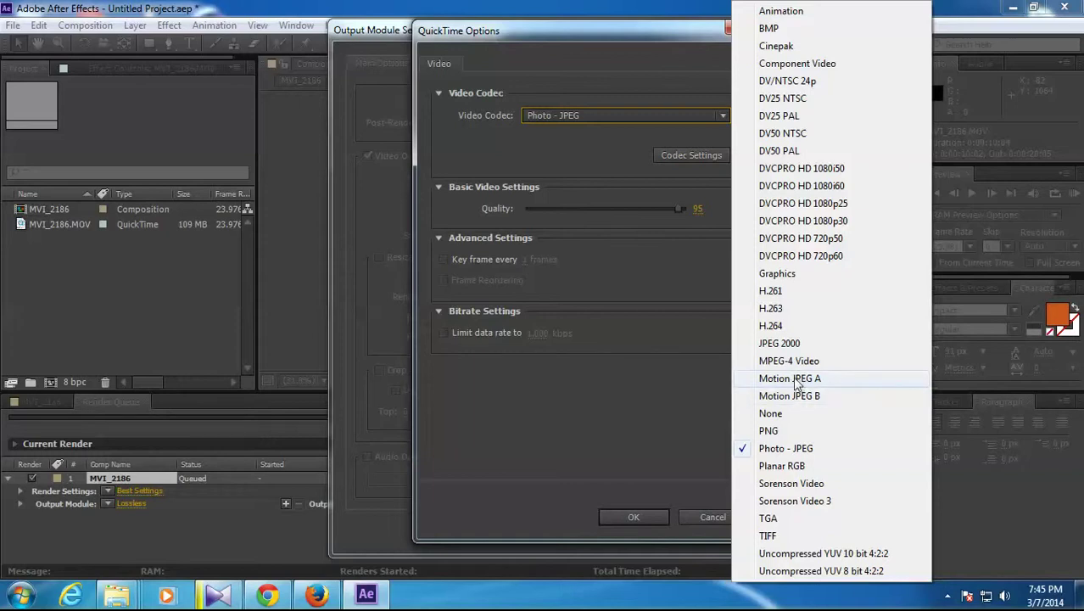
pyautogui.click(779, 450)
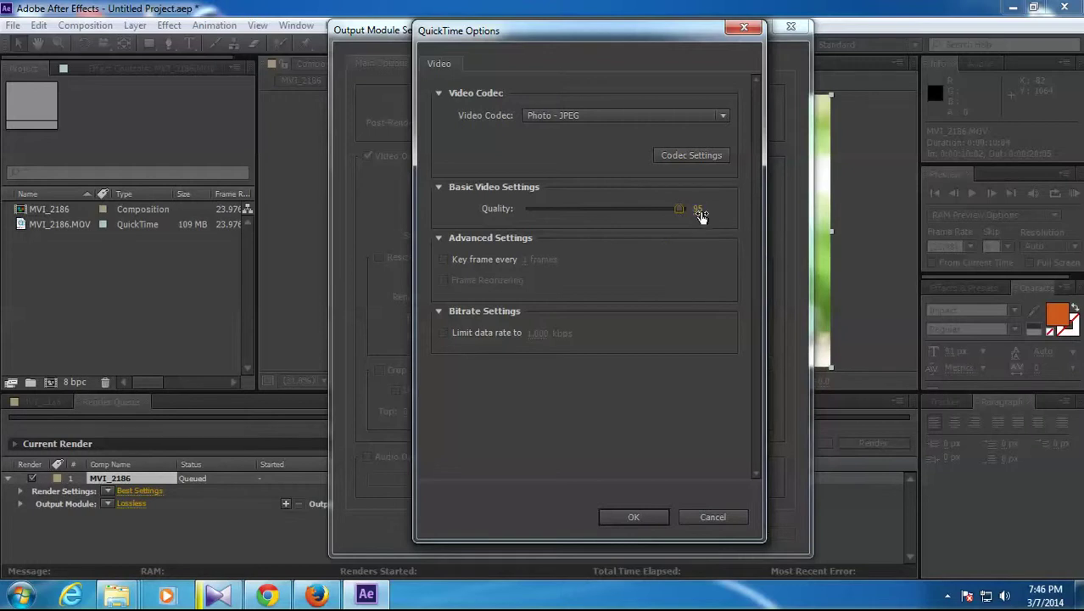
# - Accept the Photo-JPEG options and enable 48 kHz 16-bit stereo audio, keeping RGB at Millions of Colors
pyautogui.click(637, 517)
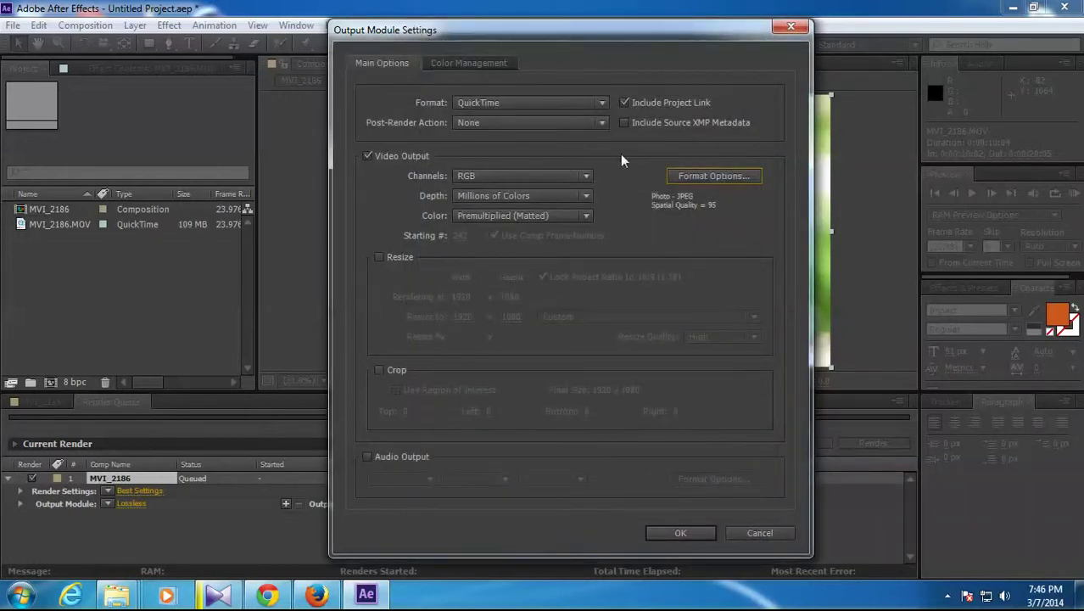
pyautogui.click(371, 456)
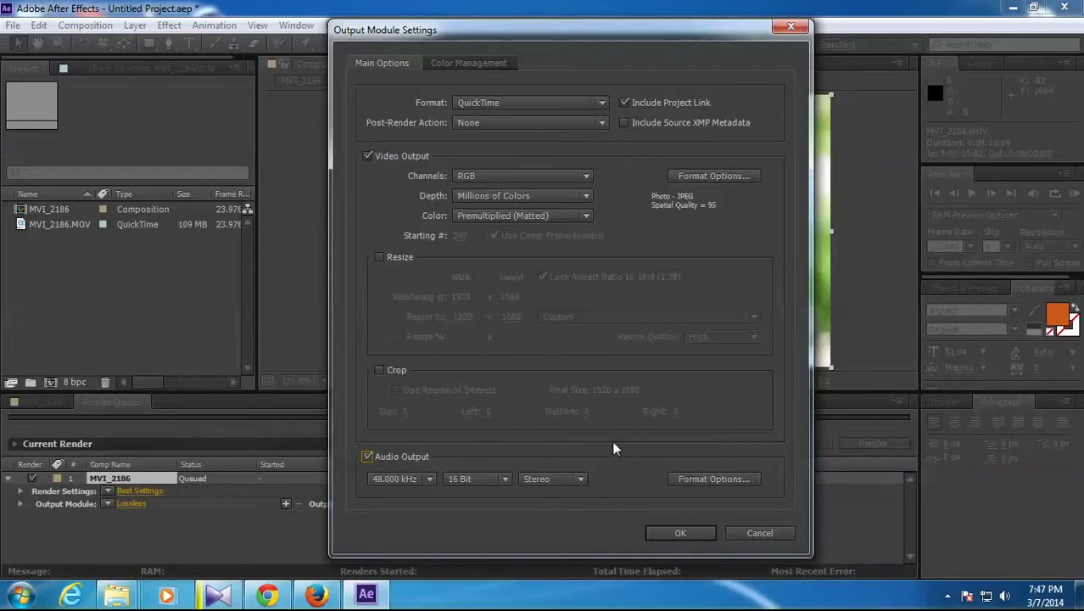
pyautogui.click(368, 458)
pyautogui.click(365, 454)
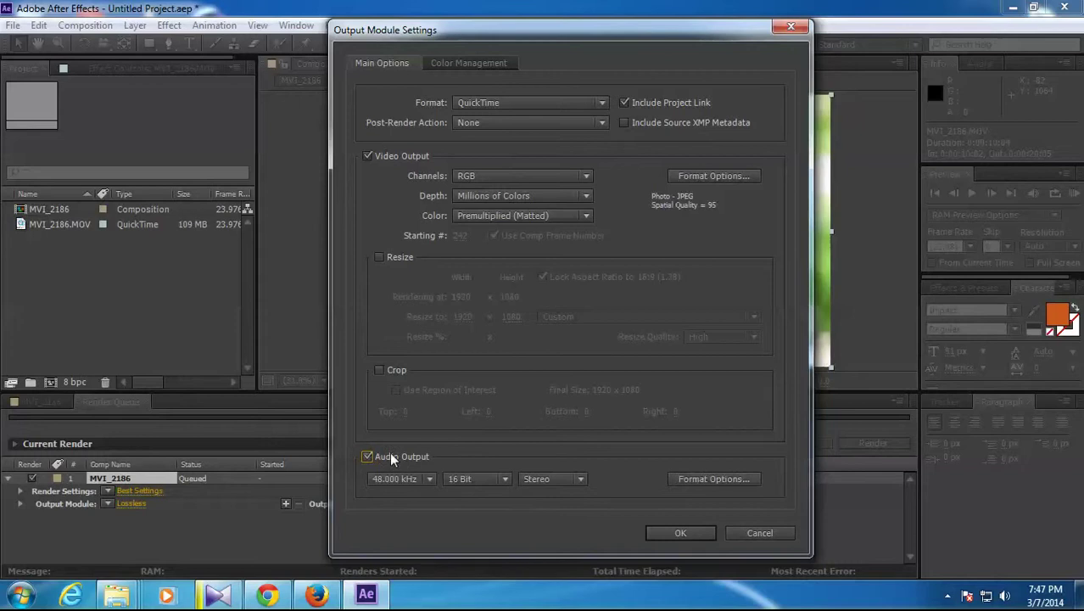
pyautogui.click(586, 175)
pyautogui.click(586, 174)
pyautogui.click(586, 196)
pyautogui.click(586, 196)
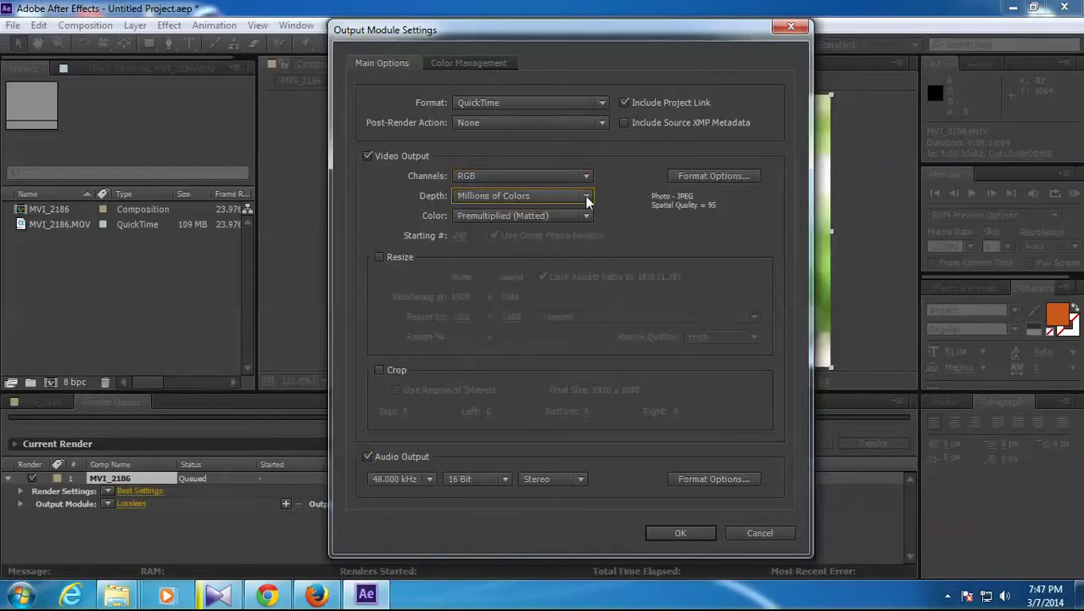
pyautogui.click(678, 533)
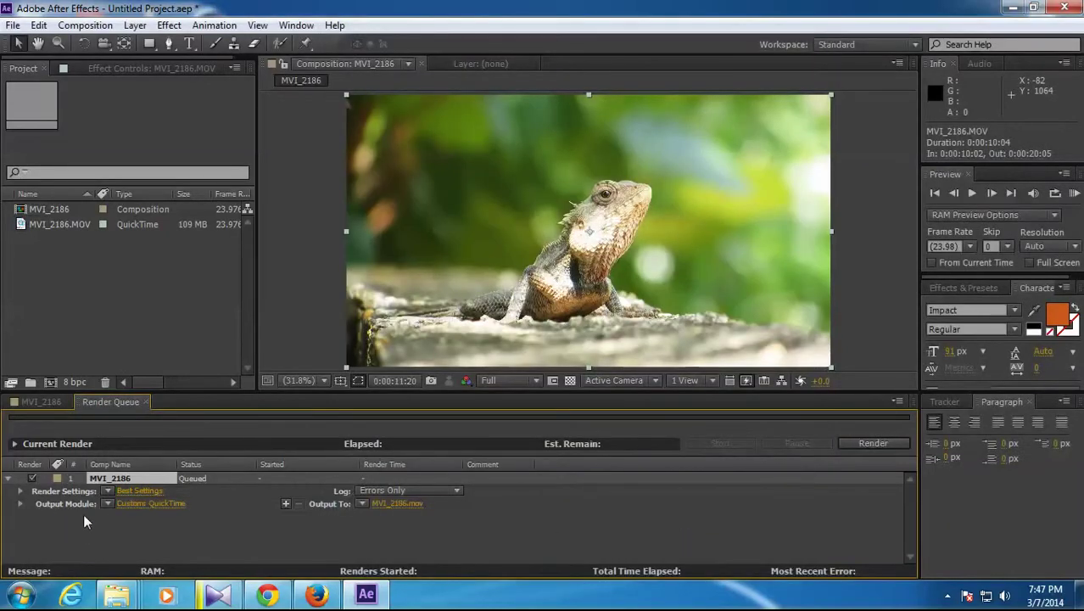
# - Keep the MVI_2186 render quality at Best in Render Settings and confirm
pyautogui.click(140, 491)
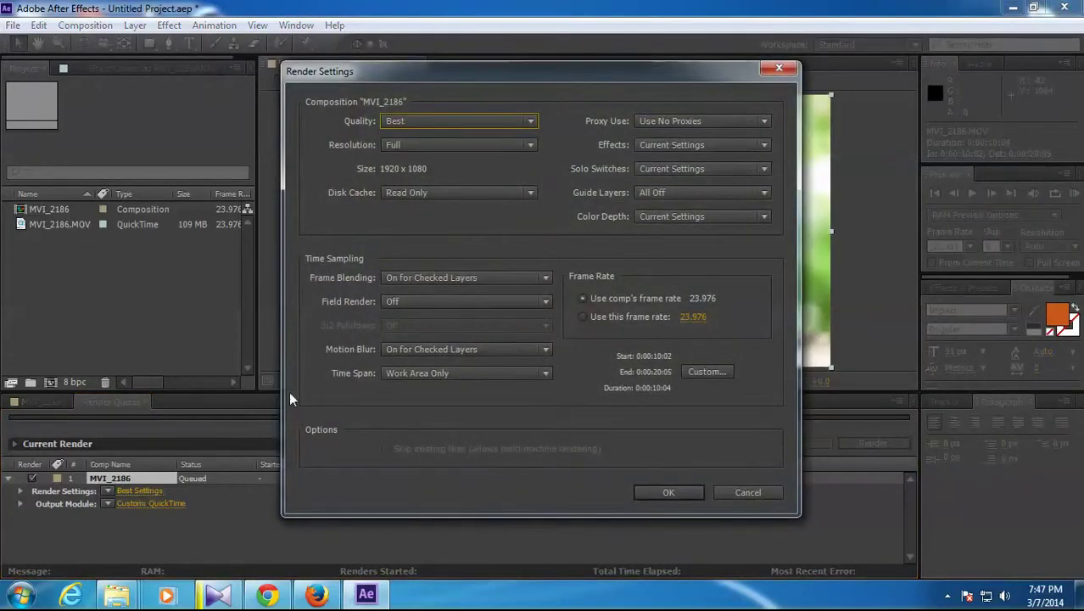
pyautogui.click(528, 121)
pyautogui.click(437, 164)
pyautogui.click(665, 493)
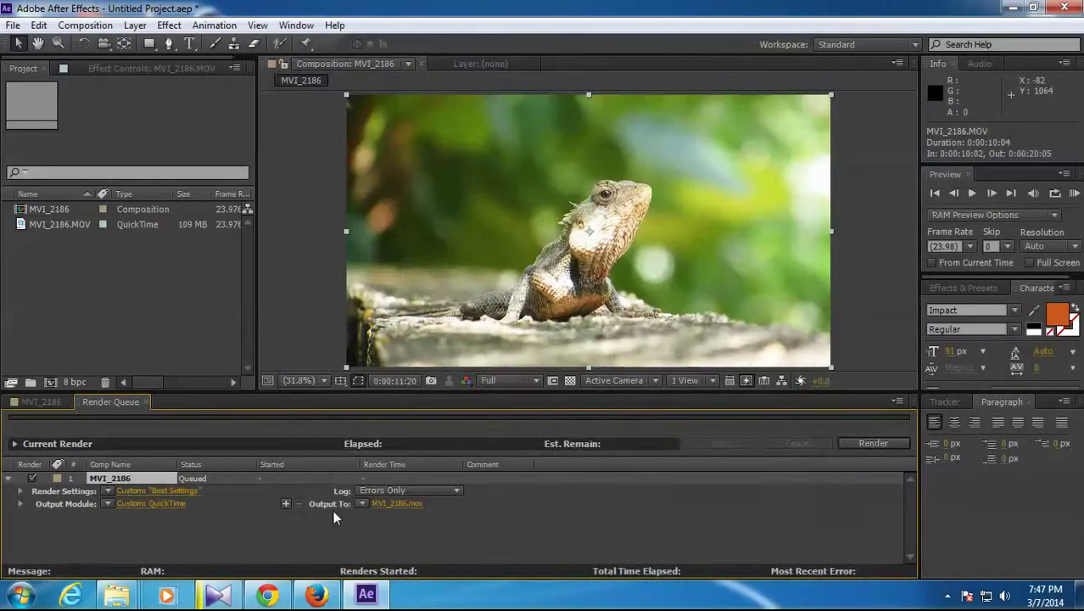
# - Save the render output as MVI_2186-edited.mov in the Desktop folder
pyautogui.click(386, 503)
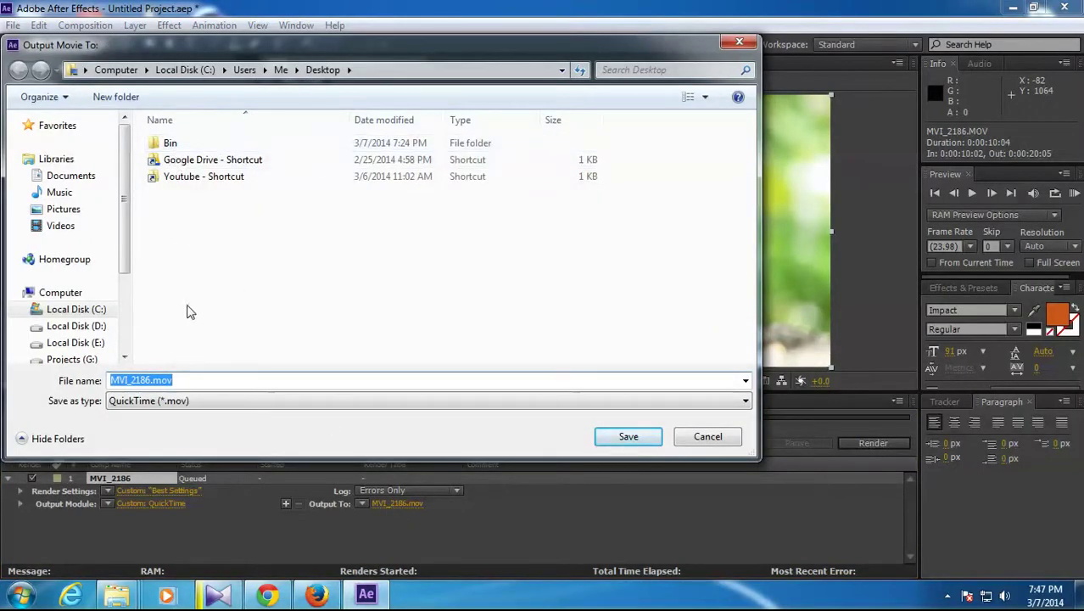
pyautogui.click(154, 380)
pyautogui.write('-eidted')
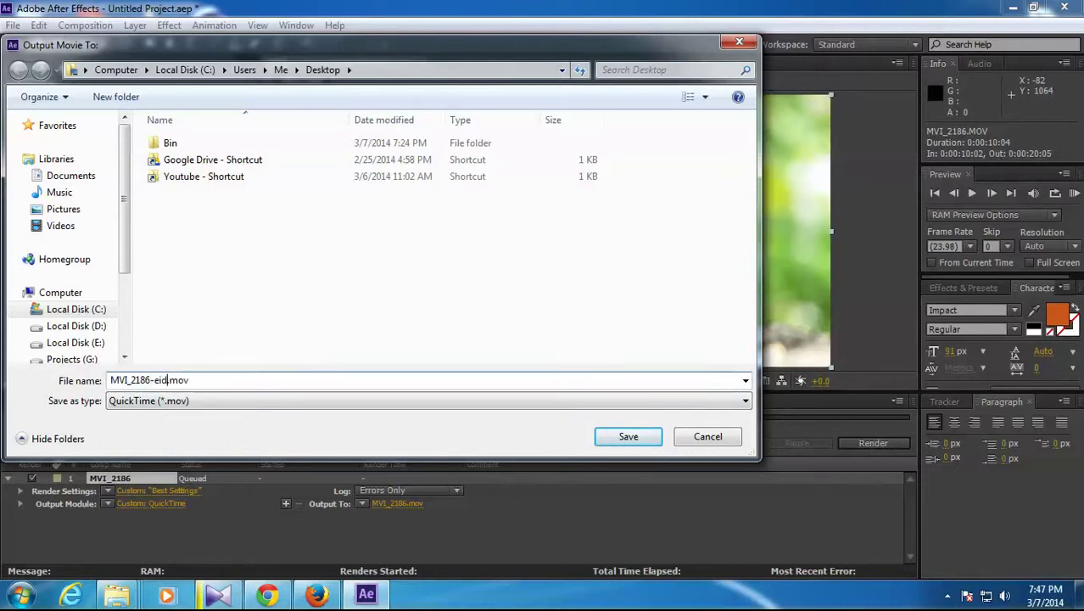
pyautogui.press('BackSpace')
pyautogui.press('BackSpace')
pyautogui.press('BackSpace')
pyautogui.press('BackSpace')
pyautogui.press('BackSpace')
pyautogui.write('dited')
pyautogui.click(634, 437)
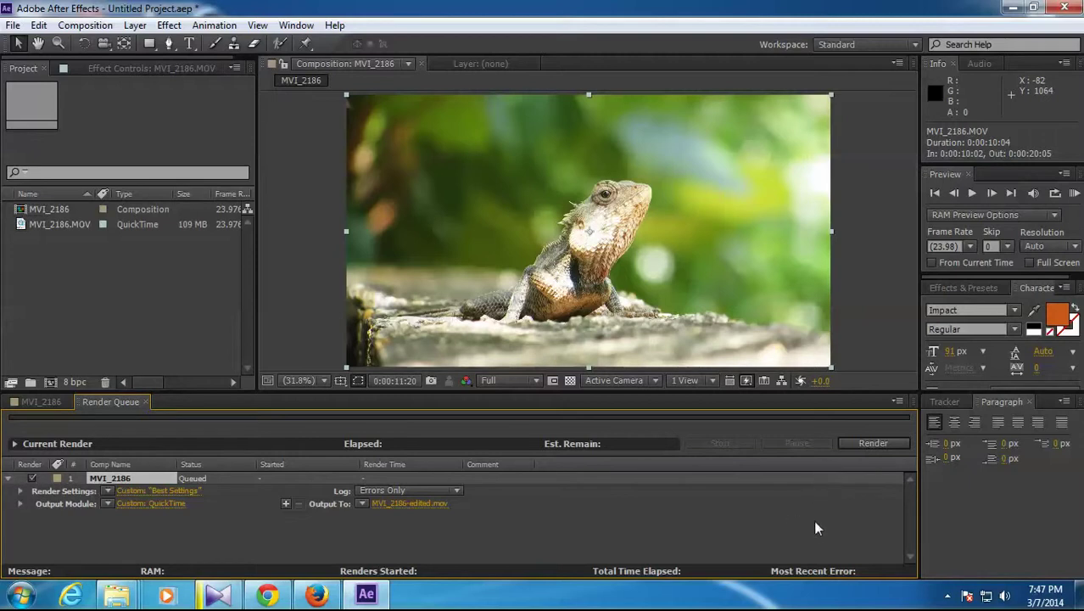
# - Render the queued MVI_2186 composition until its status shows Done
pyautogui.click(877, 446)
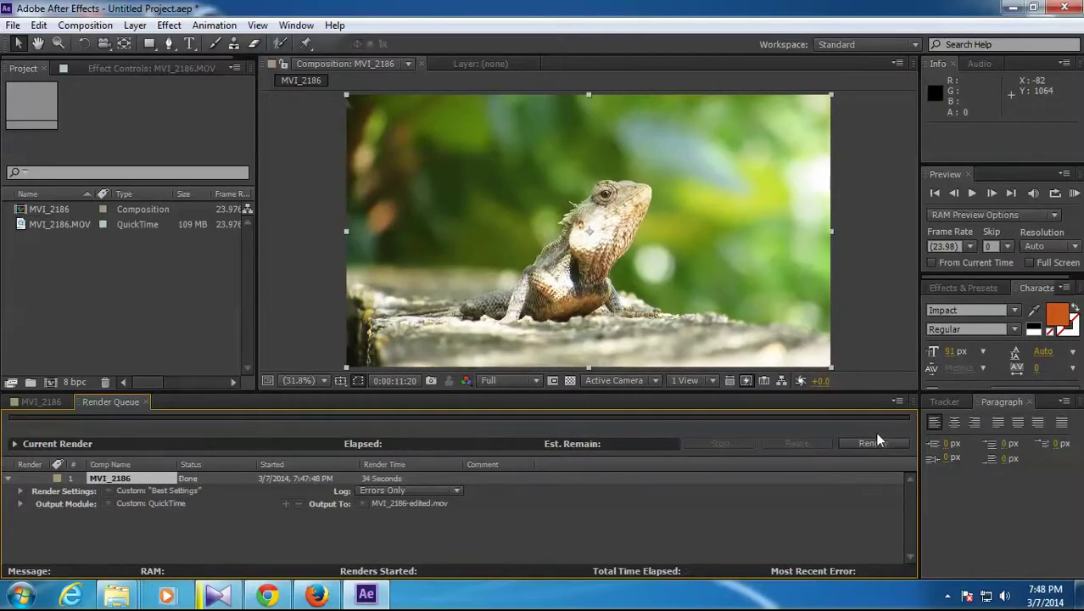
# - Minimize After Effects and Explorer, then refresh the desktop to reveal MVI_2186-edited.mov
pyautogui.click(1010, 9)
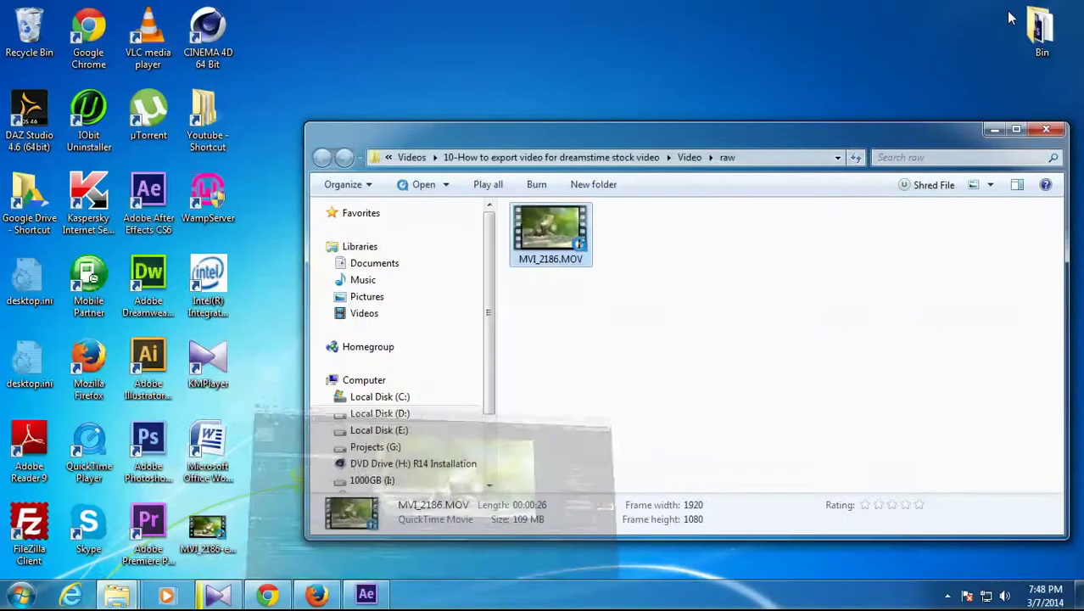
pyautogui.click(992, 129)
pyautogui.rightClick(449, 199)
pyautogui.click(490, 244)
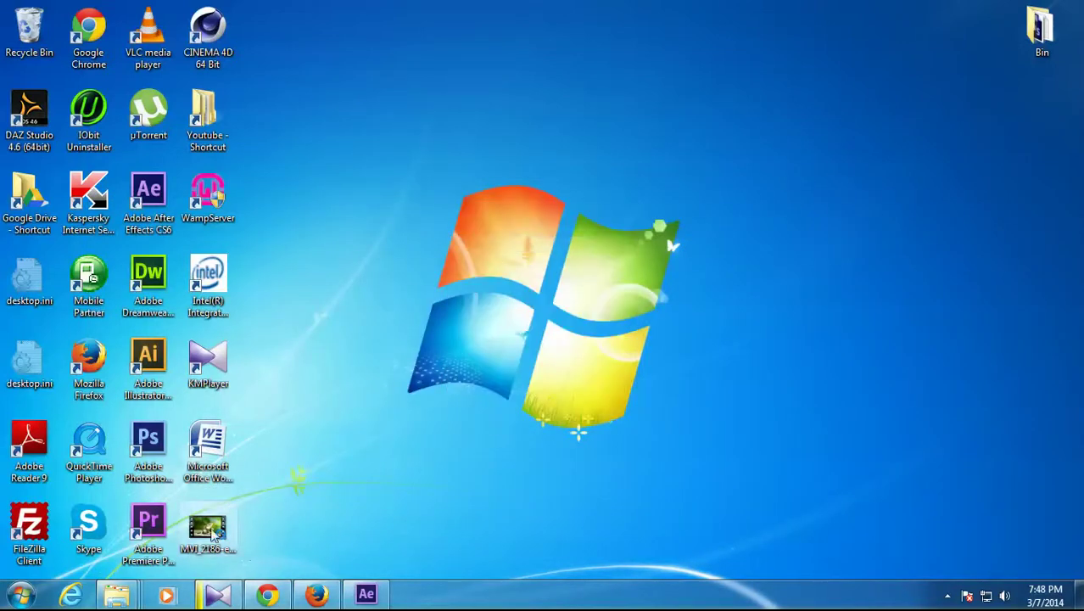
pyautogui.moveTo(217, 542)
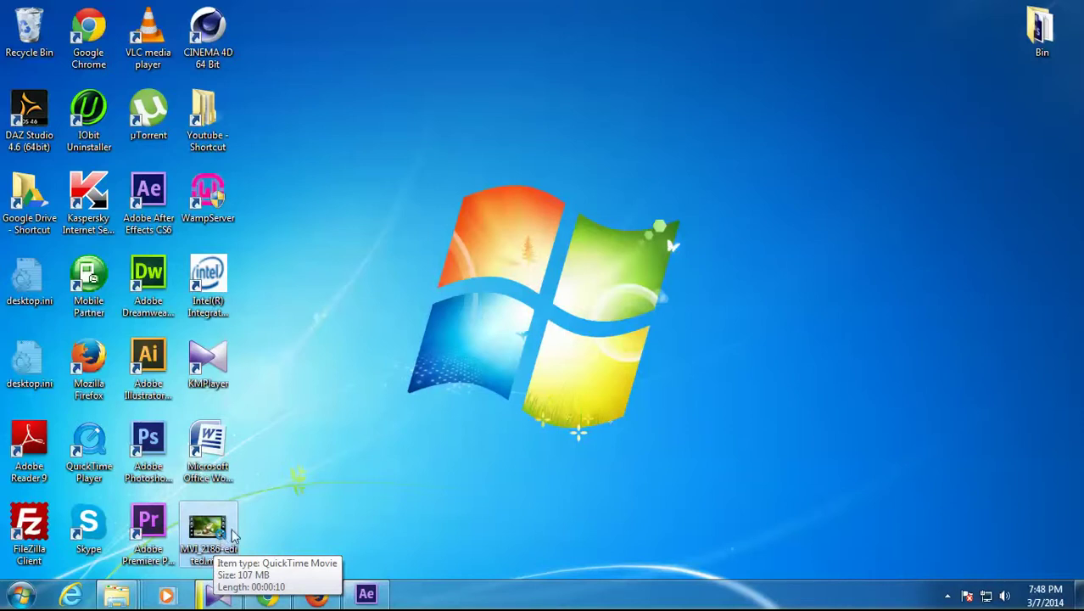
# - Play MVI_2186-edited.mov in KMPlayer, move the player window aside, then stop playback
pyautogui.doubleClick(219, 540)
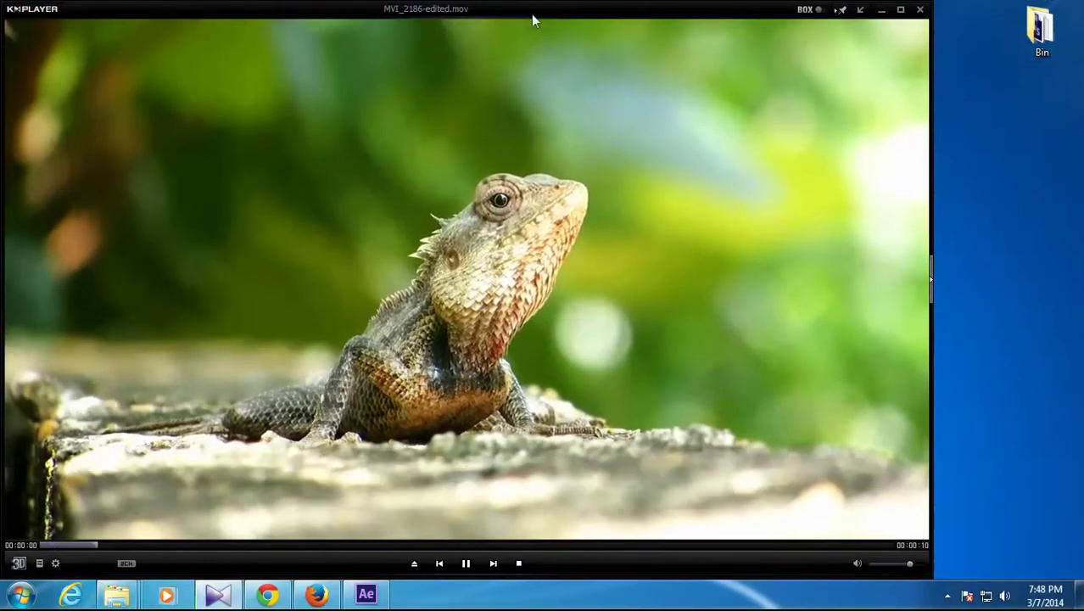
pyautogui.moveTo(536, 19); pyautogui.dragTo(605, 17)
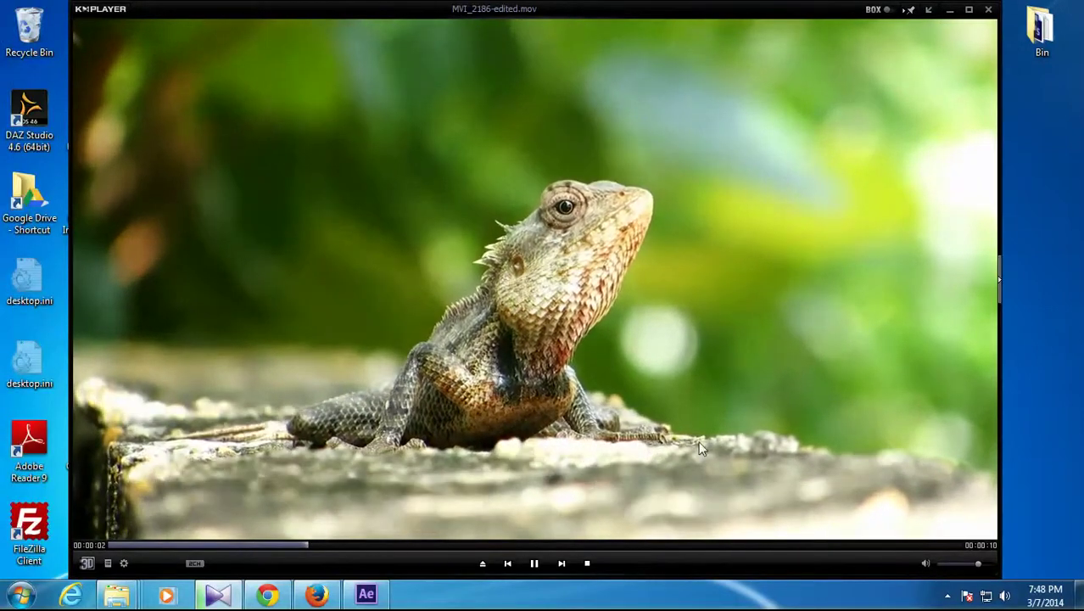
pyautogui.click(586, 563)
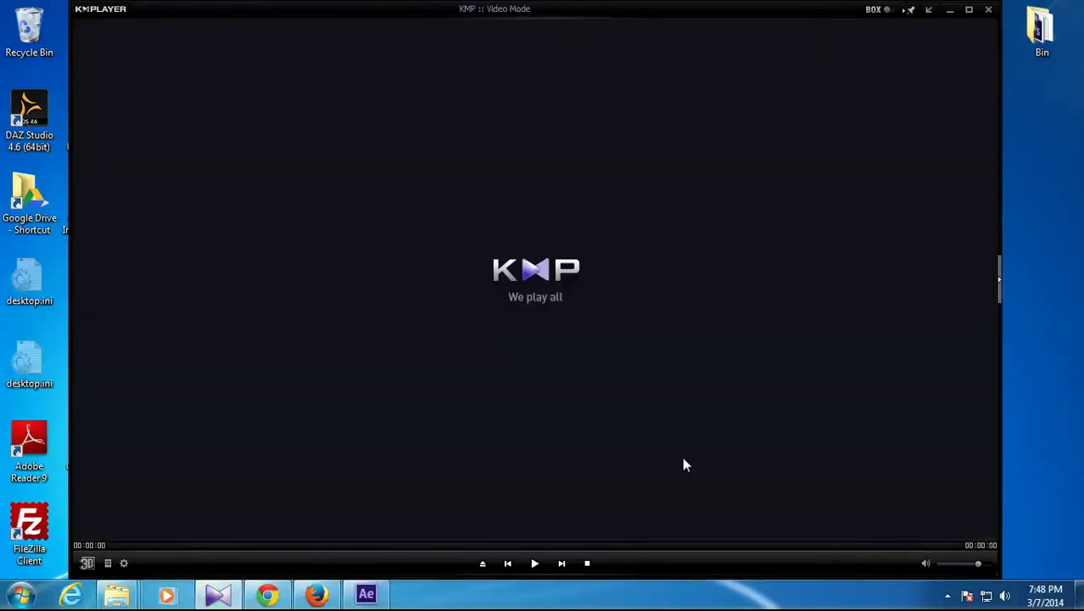